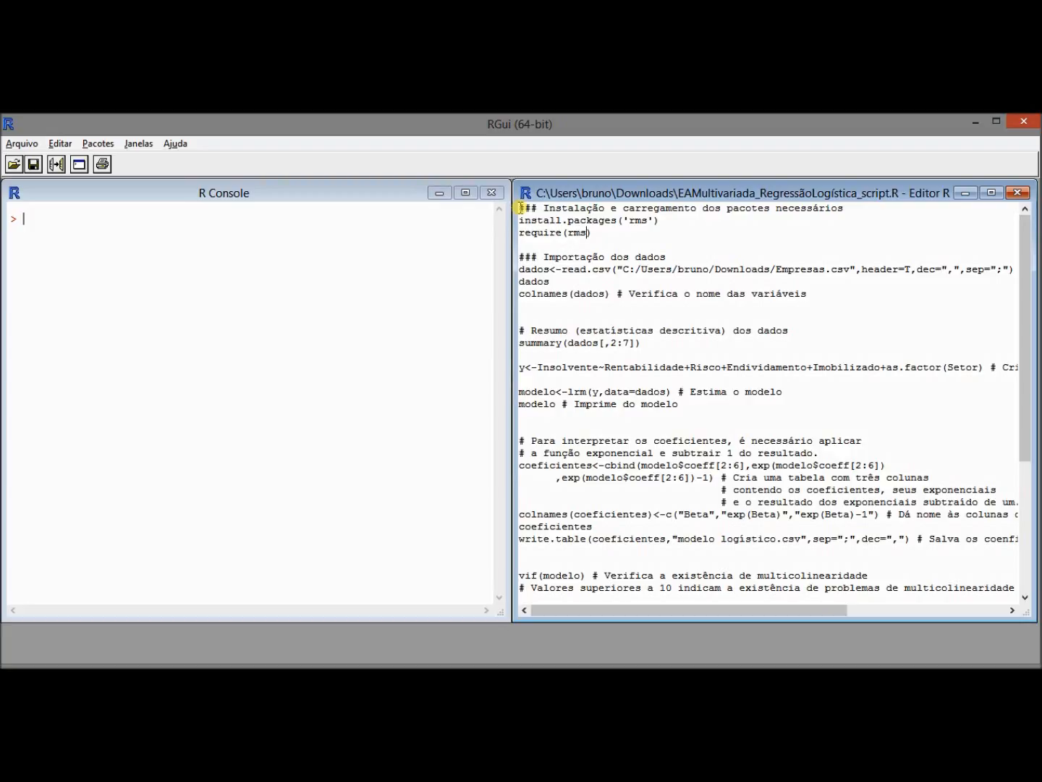
Examine the script lines that install and load the rms package.
{"action": "left_click_drag", "start_coordinate": [521, 208], "coordinate": [609, 237]}
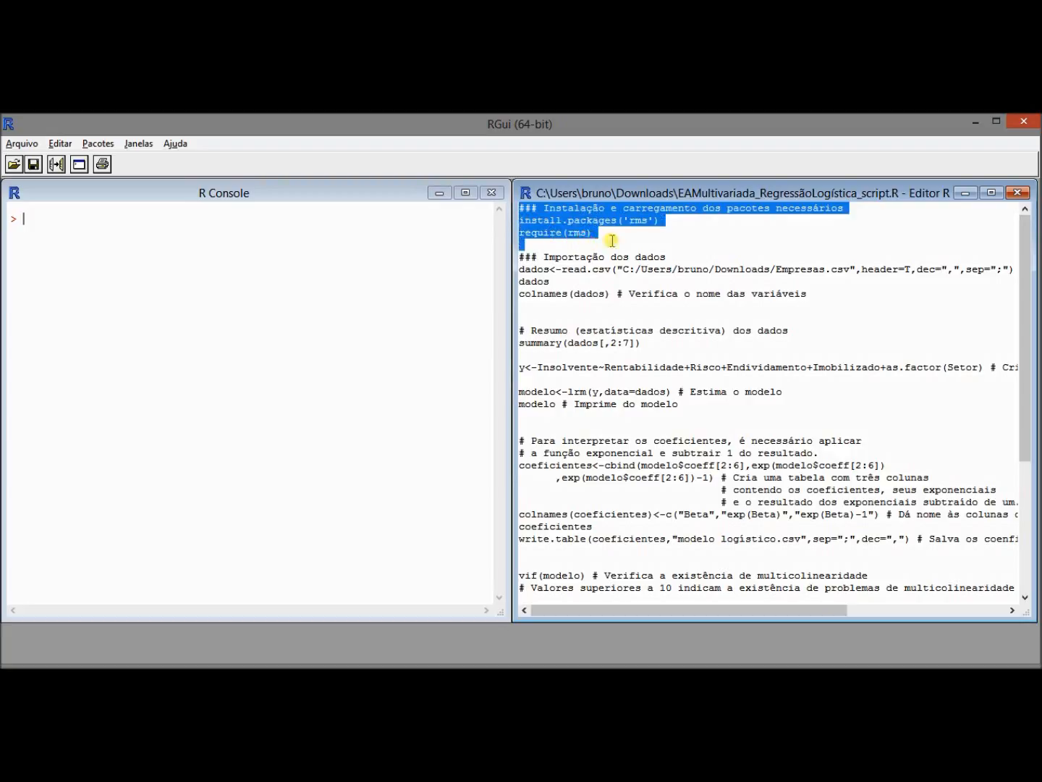
{"action": "left_click", "coordinate": [614, 240]}
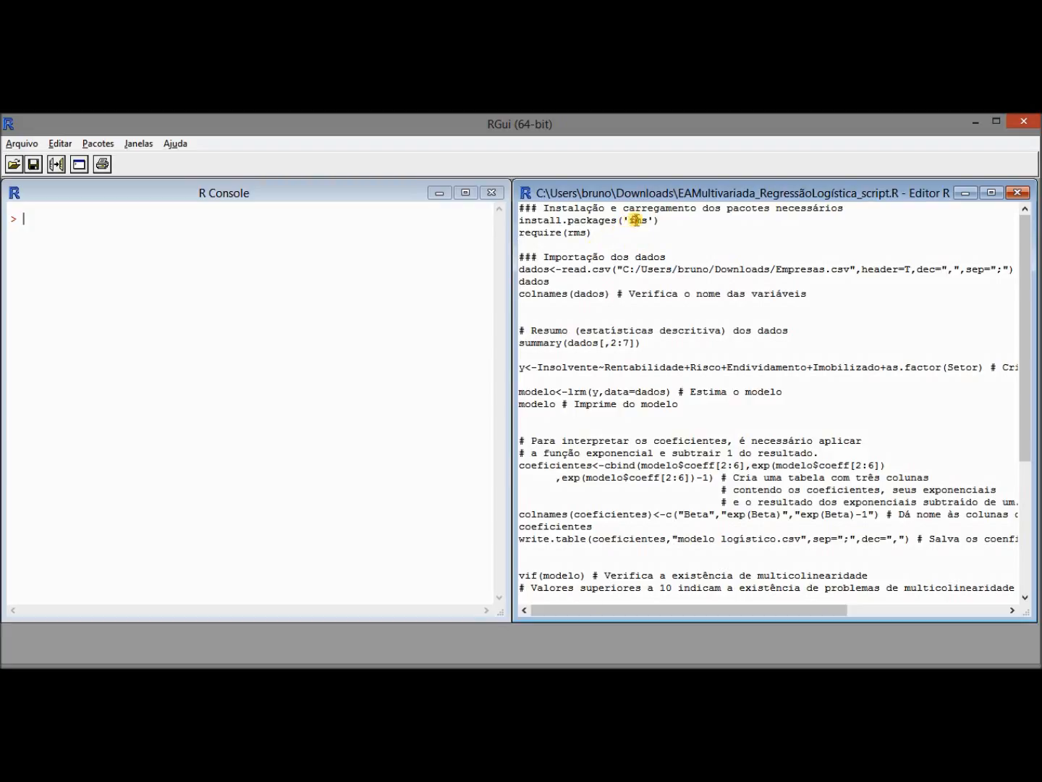
{"action": "left_click", "coordinate": [666, 257]}
{"action": "left_click_drag", "start_coordinate": [520, 220], "coordinate": [632, 211]}
{"action": "left_click", "coordinate": [636, 245]}
{"action": "left_click_drag", "start_coordinate": [592, 232], "coordinate": [530, 232]}
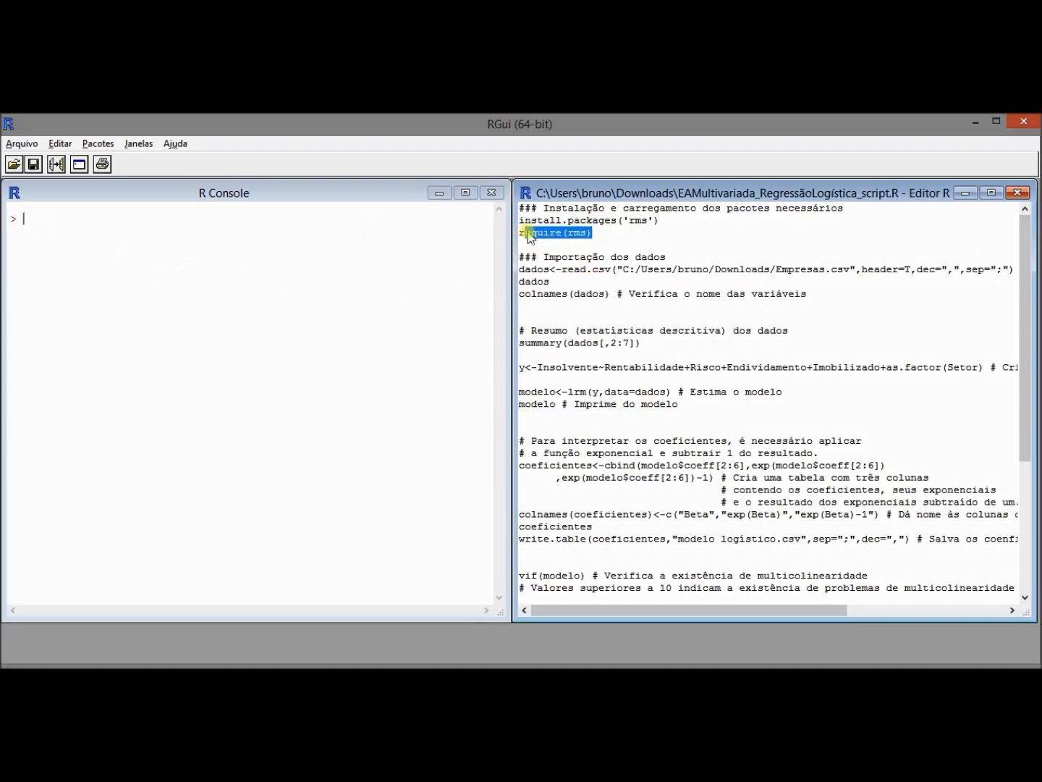
{"action": "left_click", "coordinate": [651, 244]}
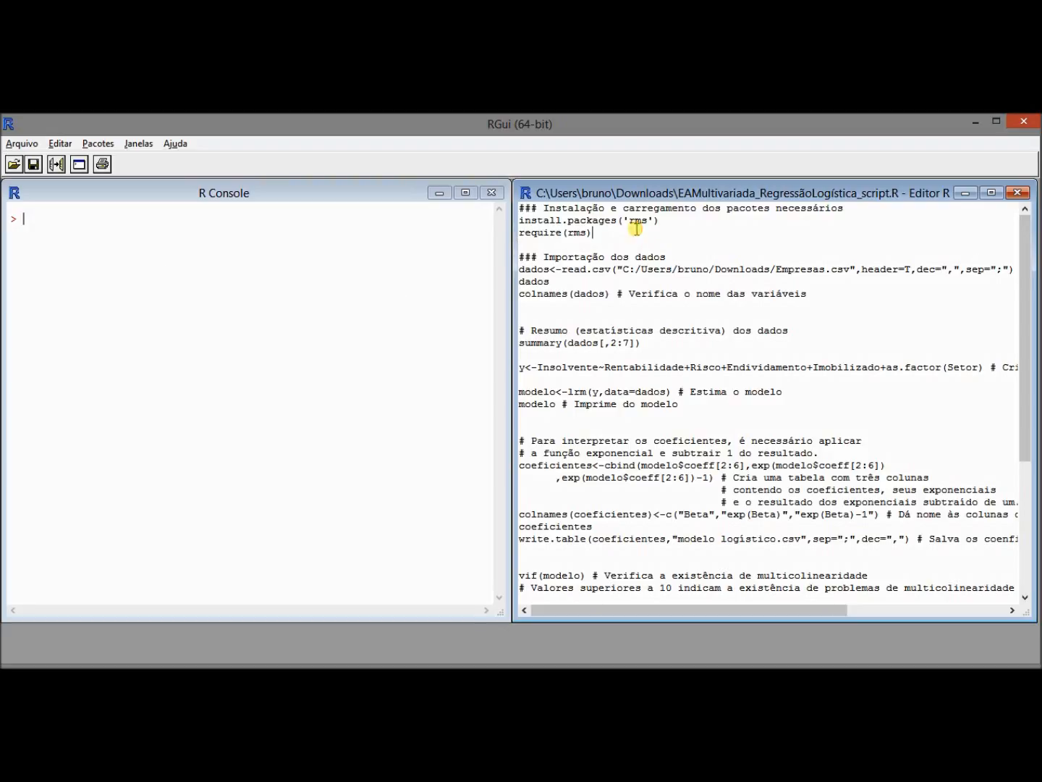
{"action": "left_click_drag", "start_coordinate": [595, 233], "coordinate": [511, 209]}
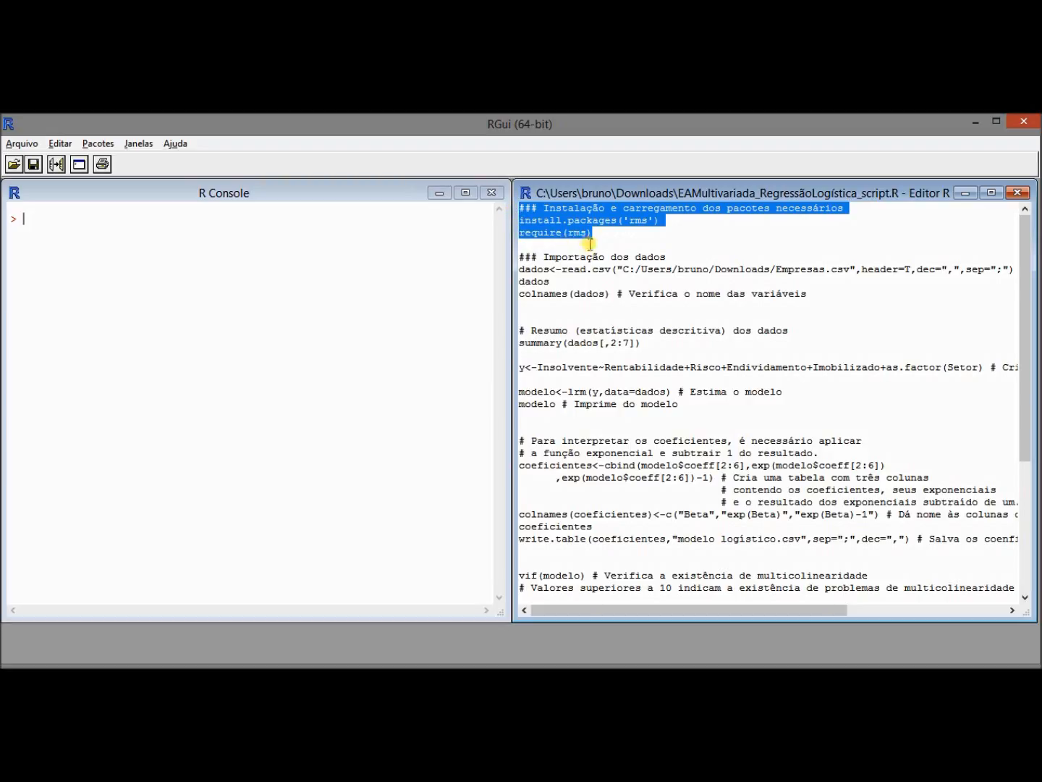
{"action": "left_click", "coordinate": [611, 270]}
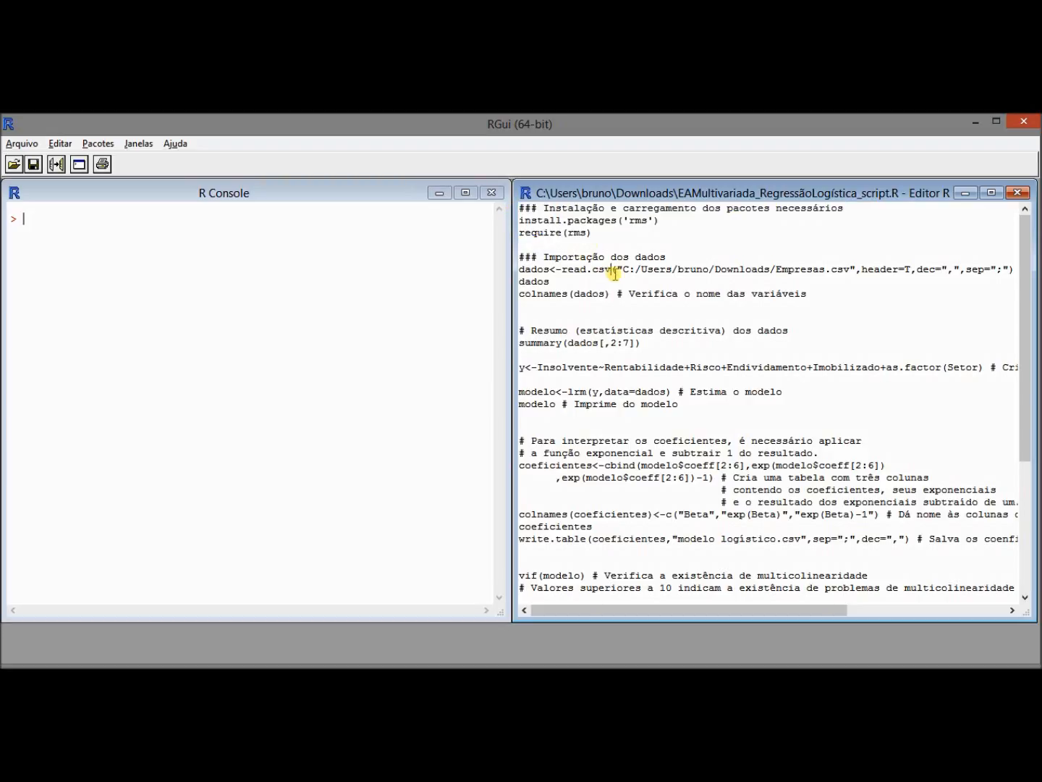
Examine the read.csv line, including the dados object name and the path to Empresas.csv.
{"action": "left_click", "coordinate": [531, 269]}
{"action": "left_click_drag", "start_coordinate": [547, 269], "coordinate": [527, 270]}
{"action": "left_click", "coordinate": [552, 293]}
{"action": "left_click_drag", "start_coordinate": [550, 270], "coordinate": [556, 282]}
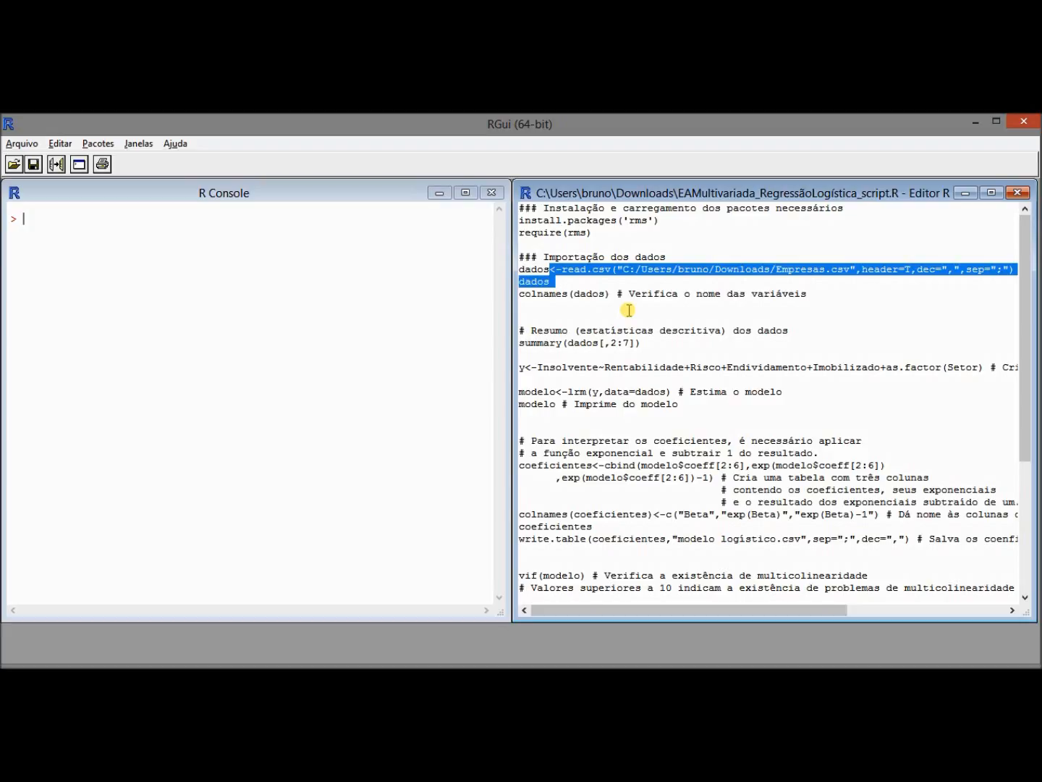
{"action": "left_click", "coordinate": [609, 275]}
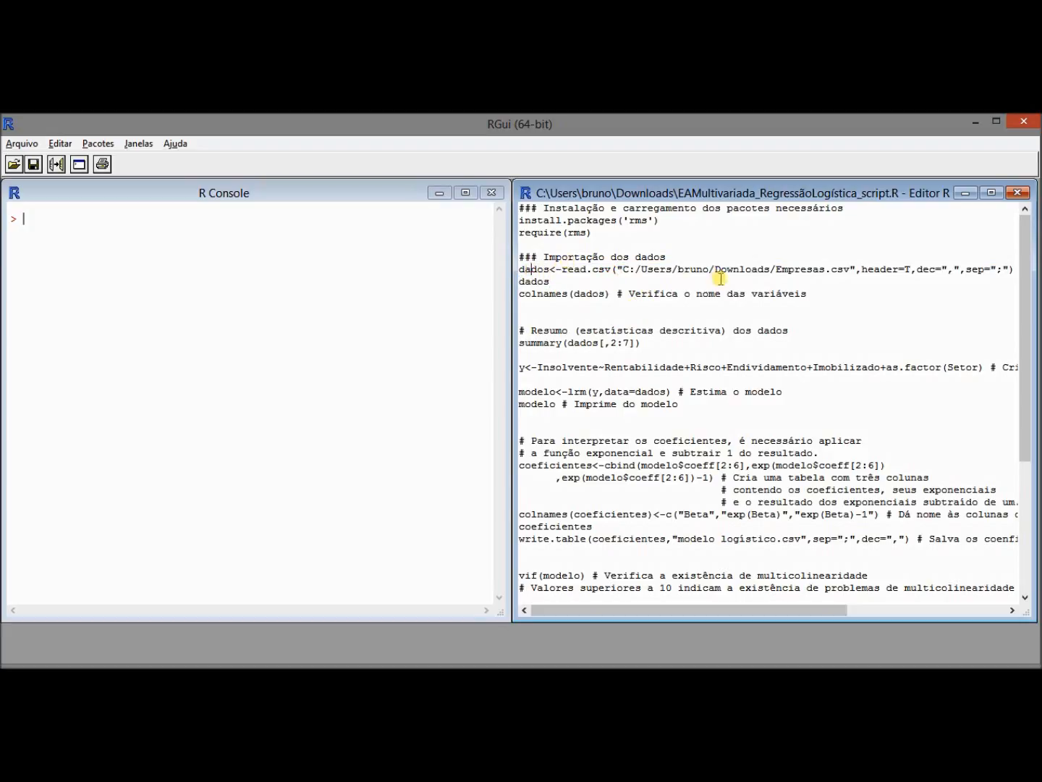
{"action": "left_click_drag", "start_coordinate": [617, 273], "coordinate": [837, 274]}
{"action": "left_click", "coordinate": [852, 263]}
{"action": "left_click", "coordinate": [778, 270]}
{"action": "left_click_drag", "start_coordinate": [629, 270], "coordinate": [735, 268]}
Run the script lines that import Empresas.csv into dados and print the data.
{"action": "left_click", "coordinate": [782, 331]}
{"action": "key", "text": "ctrl+r"}
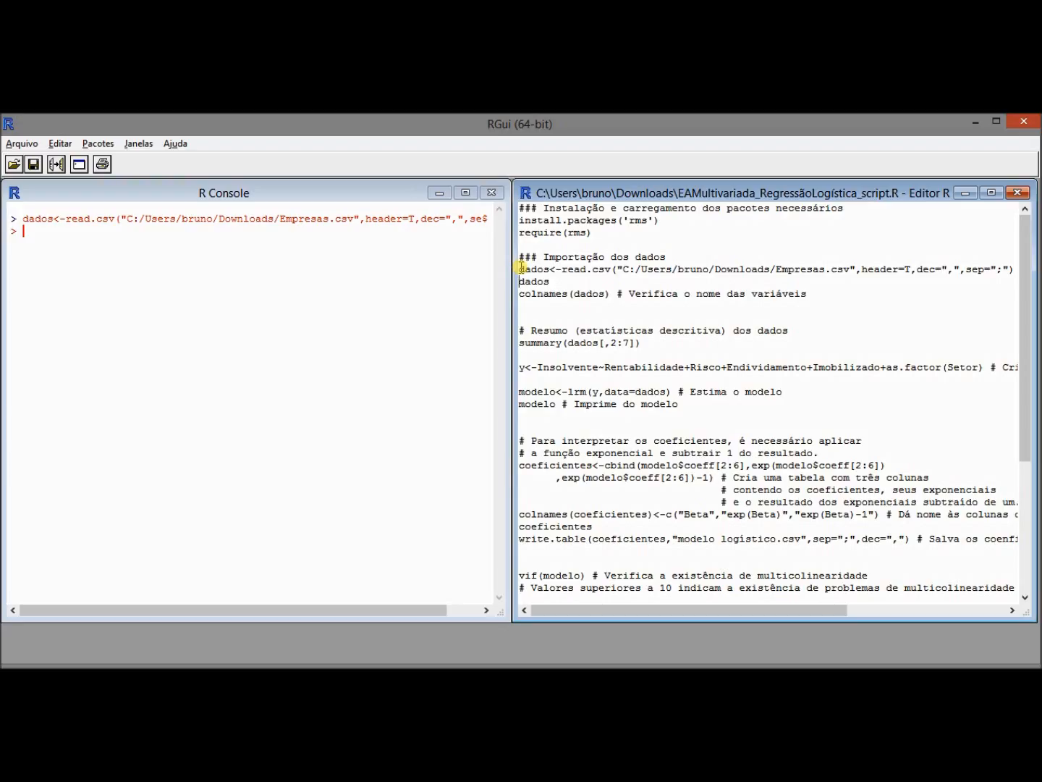
{"action": "key", "text": "ctrl+r"}
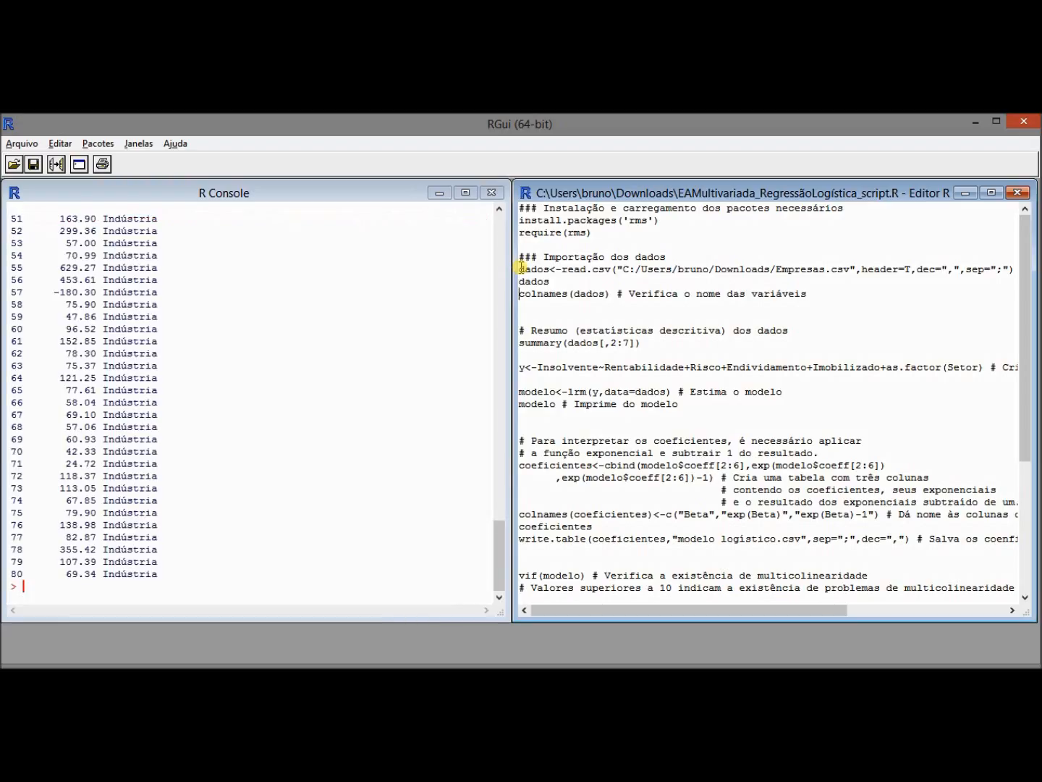
Compare the first rows of the printed data with the header=T argument of the import command.
{"action": "left_click_drag", "start_coordinate": [495, 525], "coordinate": [498, 260]}
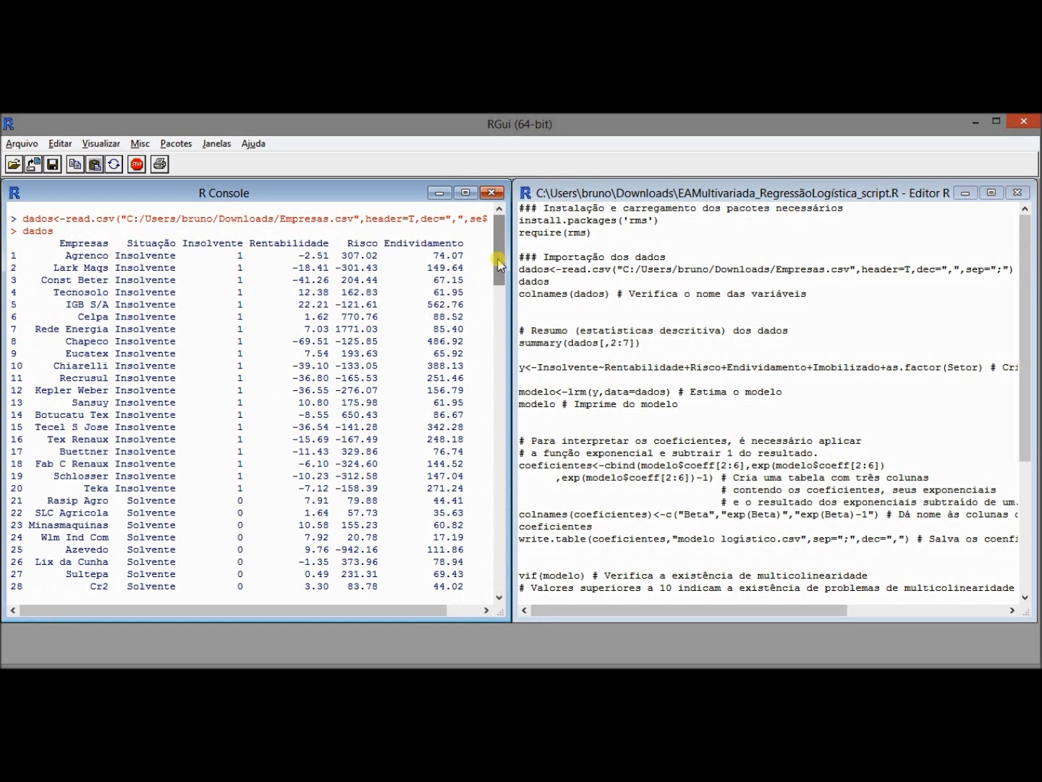
{"action": "left_click_drag", "start_coordinate": [95, 246], "coordinate": [109, 342]}
{"action": "left_click", "coordinate": [111, 340]}
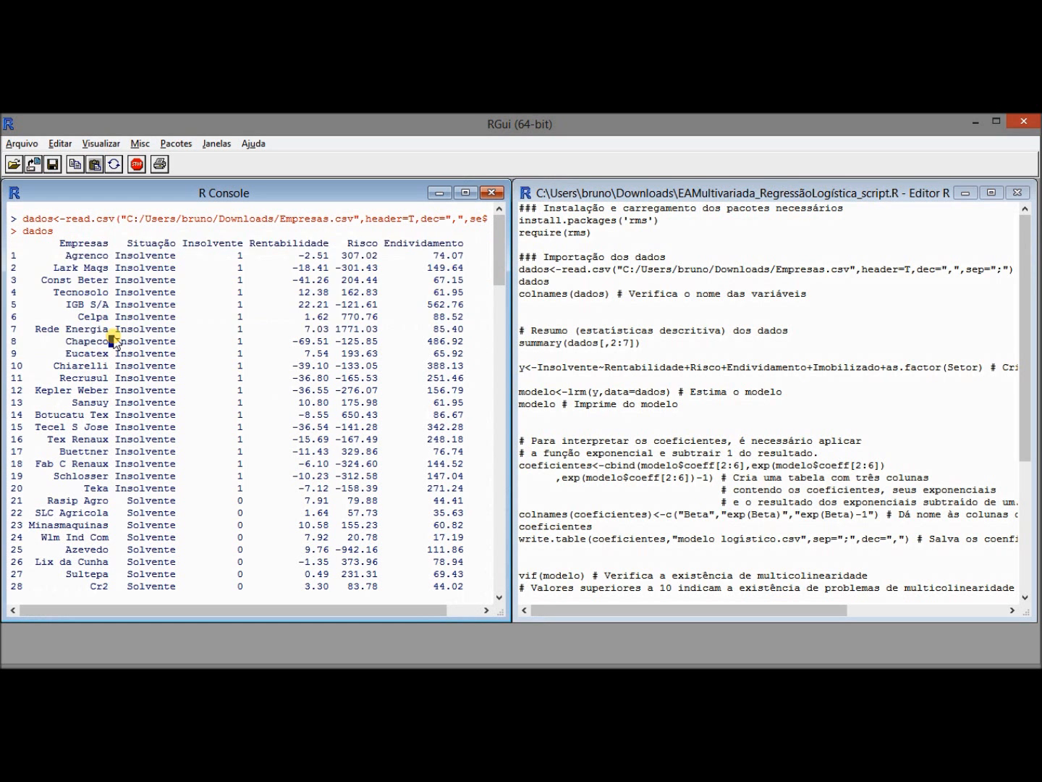
{"action": "left_click", "coordinate": [83, 256]}
{"action": "left_click_drag", "start_coordinate": [366, 218], "coordinate": [415, 218]}
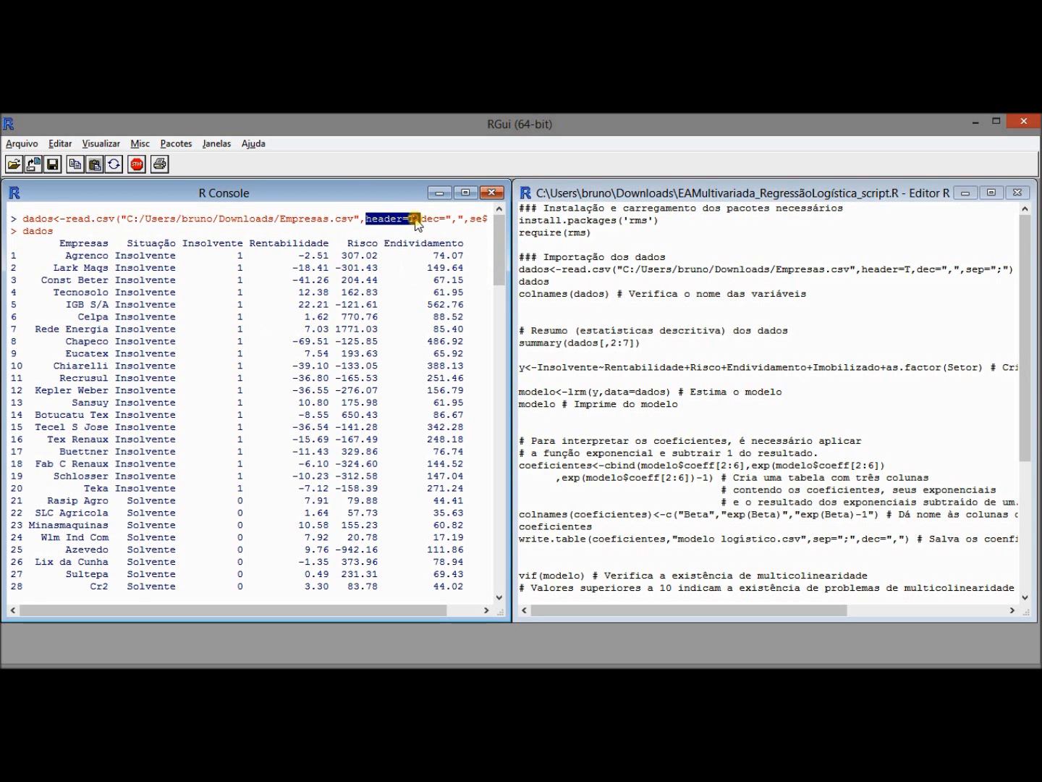
{"action": "left_click", "coordinate": [420, 262]}
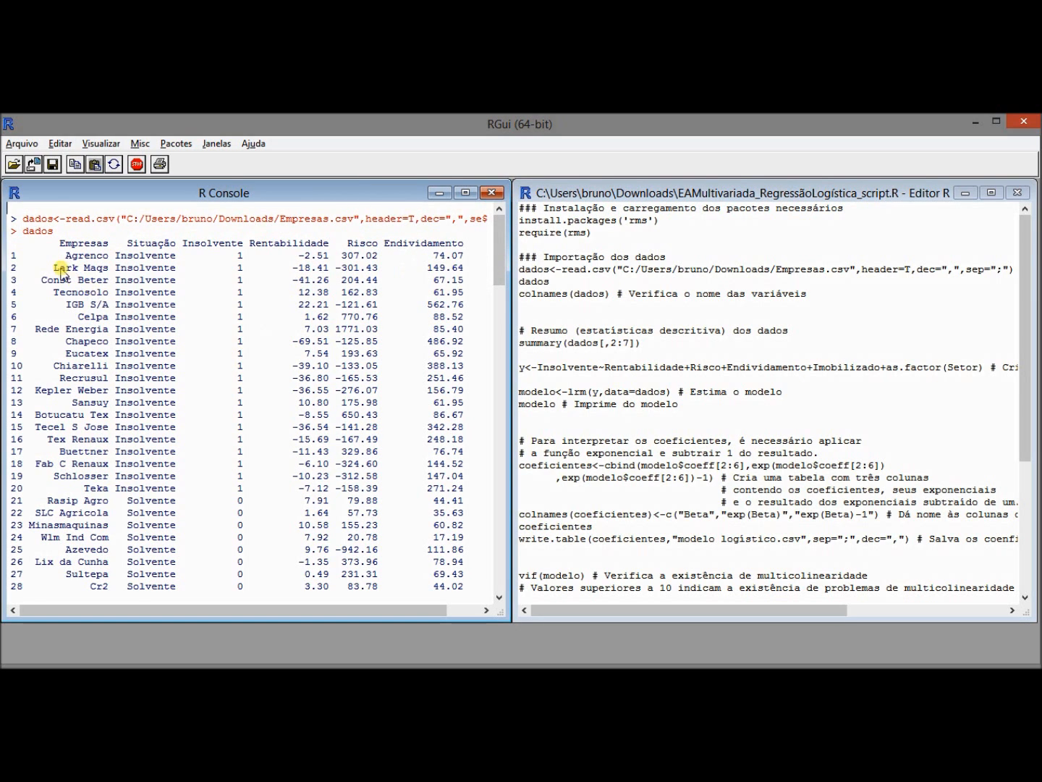
Read through the printed data and its column headings from Empresas to Setor.
{"action": "left_click_drag", "start_coordinate": [58, 243], "coordinate": [214, 243]}
{"action": "left_click", "coordinate": [203, 275]}
{"action": "left_click_drag", "start_coordinate": [145, 233], "coordinate": [144, 288]}
{"action": "left_click", "coordinate": [203, 337]}
{"action": "left_click", "coordinate": [70, 238]}
{"action": "left_click_drag", "start_coordinate": [71, 238], "coordinate": [461, 242]}
{"action": "scroll", "coordinate": [262, 376], "scroll_direction": "down", "scroll_amount": 12}
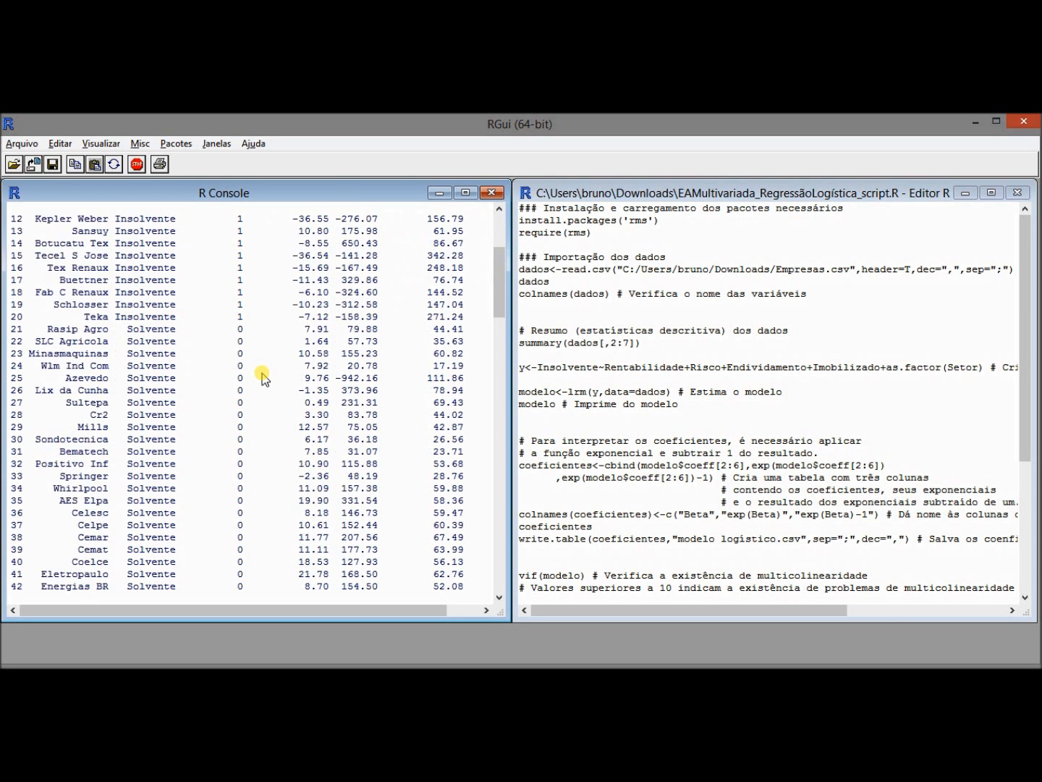
{"action": "scroll", "coordinate": [262, 377], "scroll_direction": "down", "scroll_amount": 13}
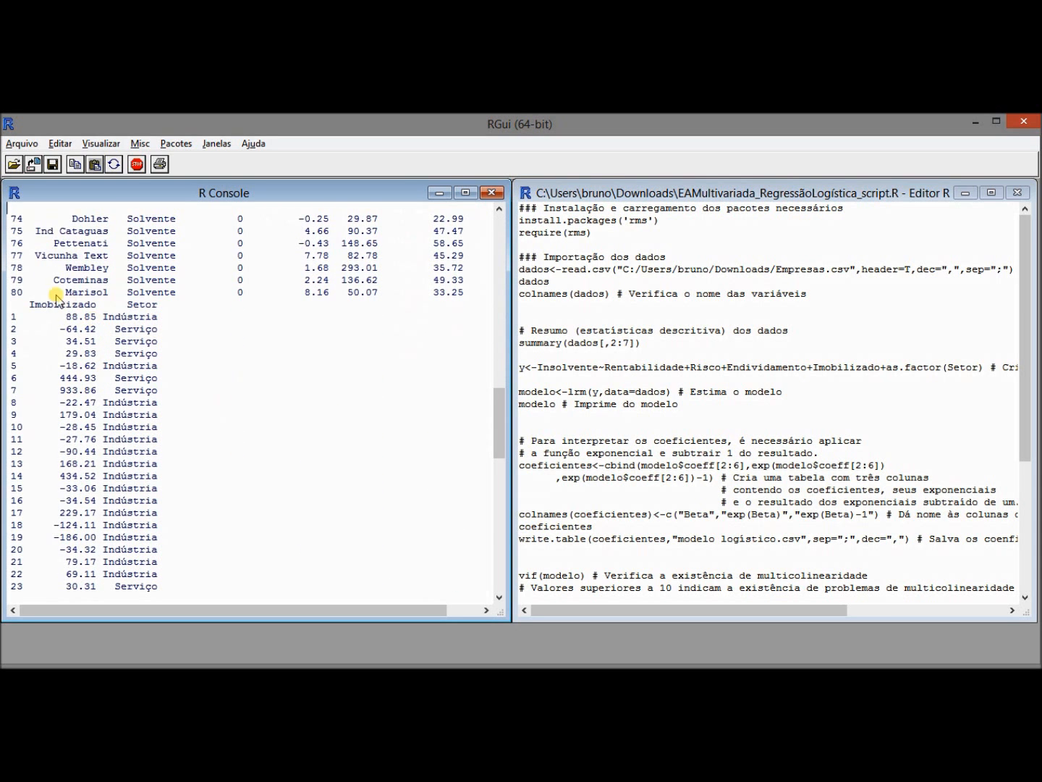
{"action": "left_click_drag", "start_coordinate": [30, 303], "coordinate": [163, 315]}
{"action": "left_click", "coordinate": [380, 297]}
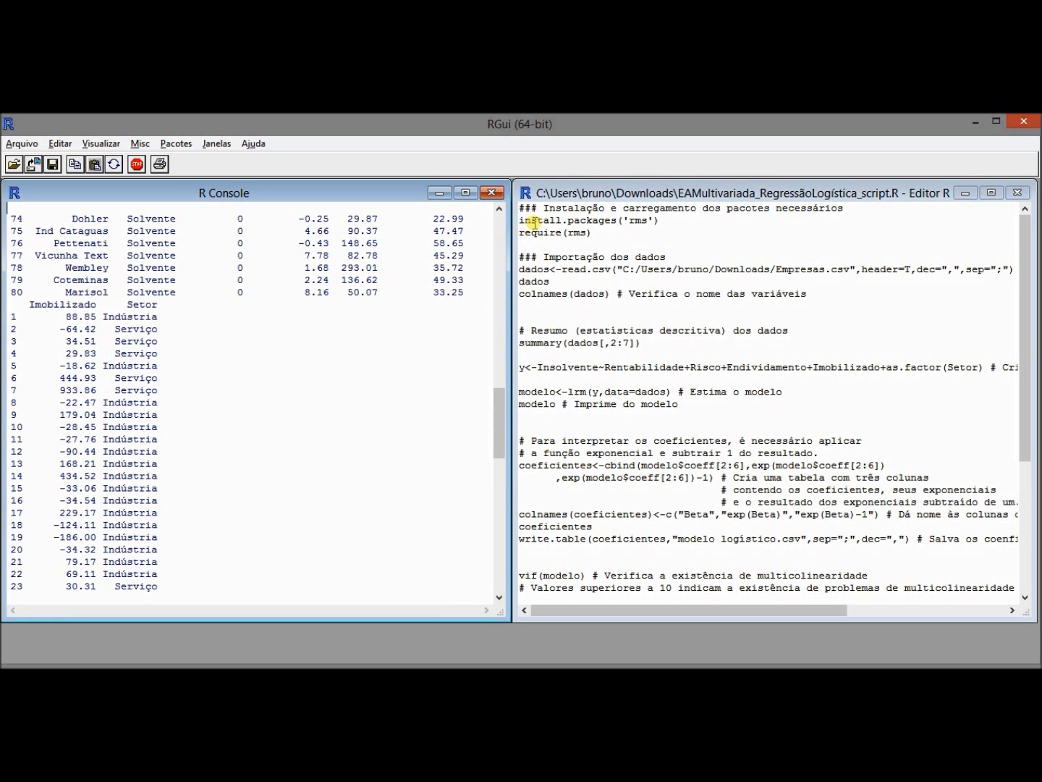
{"action": "scroll", "coordinate": [426, 291], "scroll_direction": "down", "scroll_amount": 1}
{"action": "scroll", "coordinate": [426, 291], "scroll_direction": "down", "scroll_amount": 1}
{"action": "scroll", "coordinate": [427, 291], "scroll_direction": "up", "scroll_amount": 3}
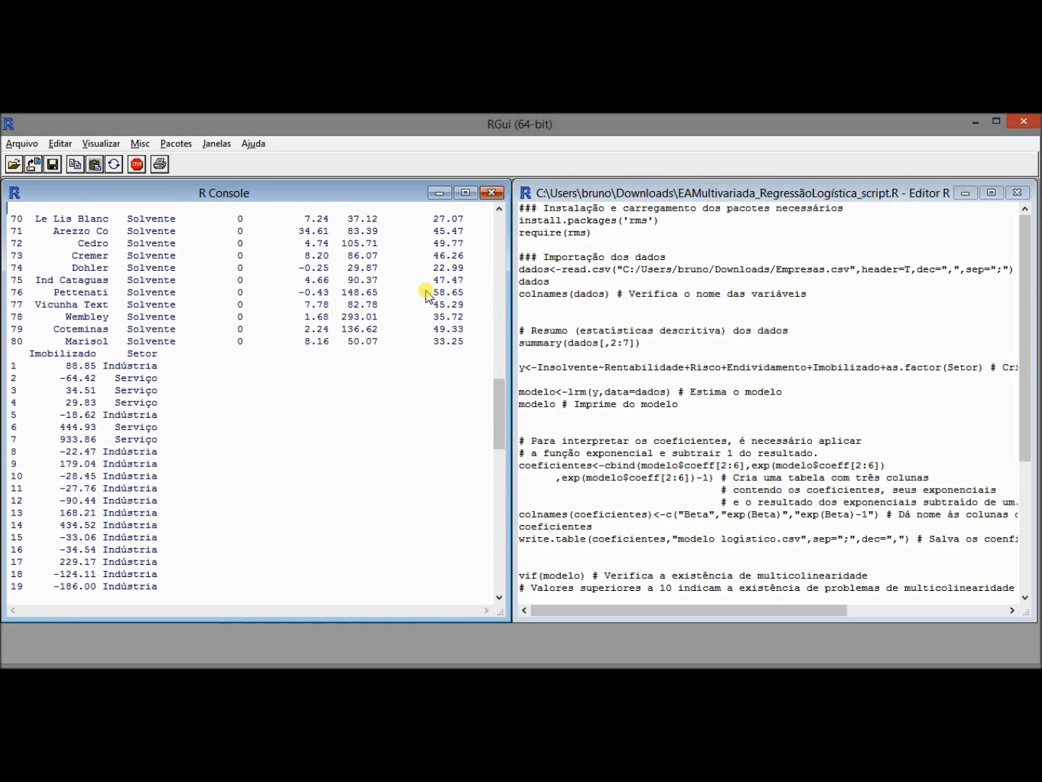
Run the colnames(dados) line to list the variable names.
{"action": "left_click", "coordinate": [583, 296]}
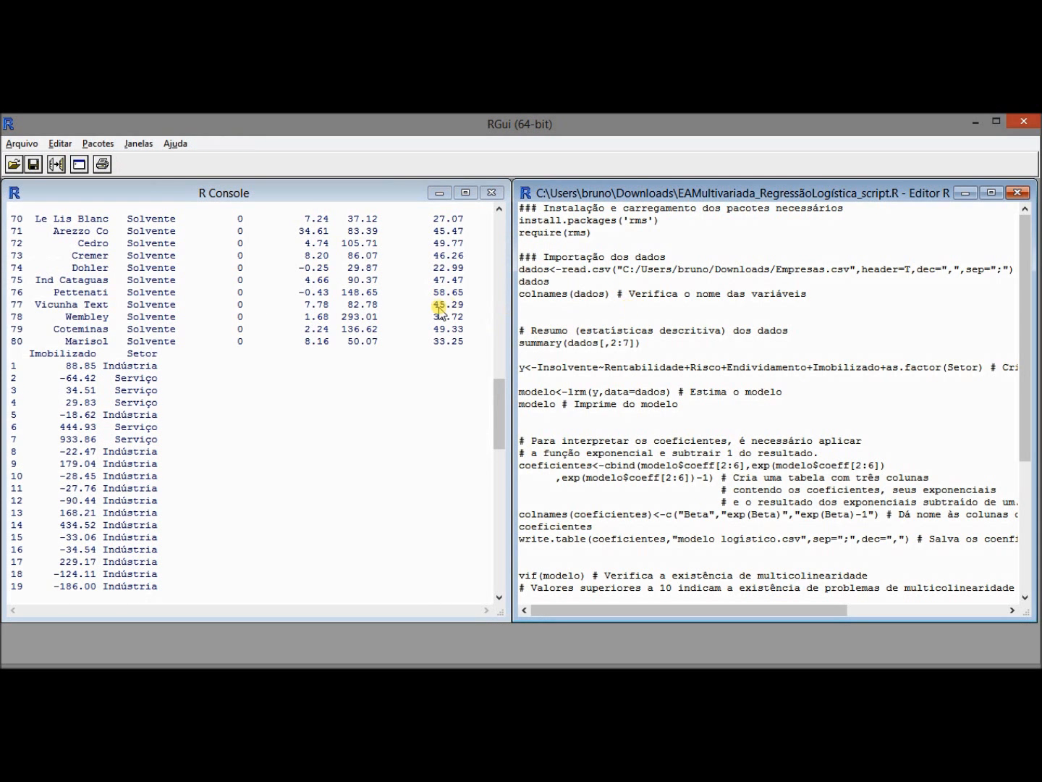
{"action": "left_click_drag", "start_coordinate": [519, 294], "coordinate": [570, 295]}
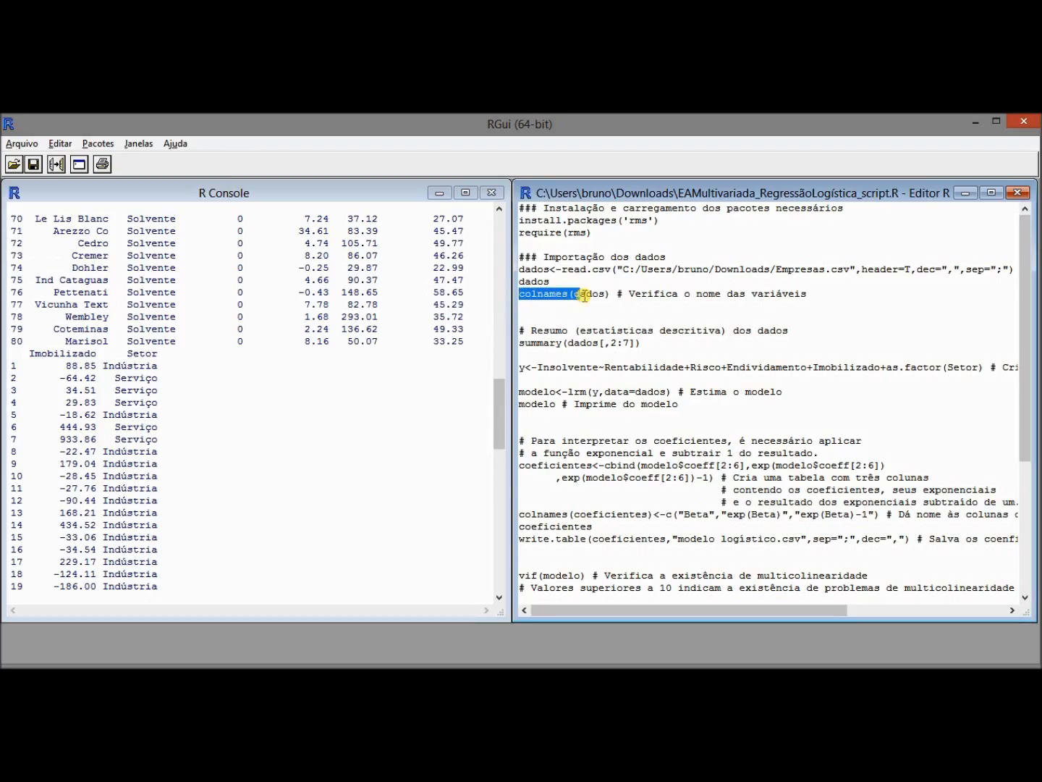
{"action": "left_click", "coordinate": [576, 309]}
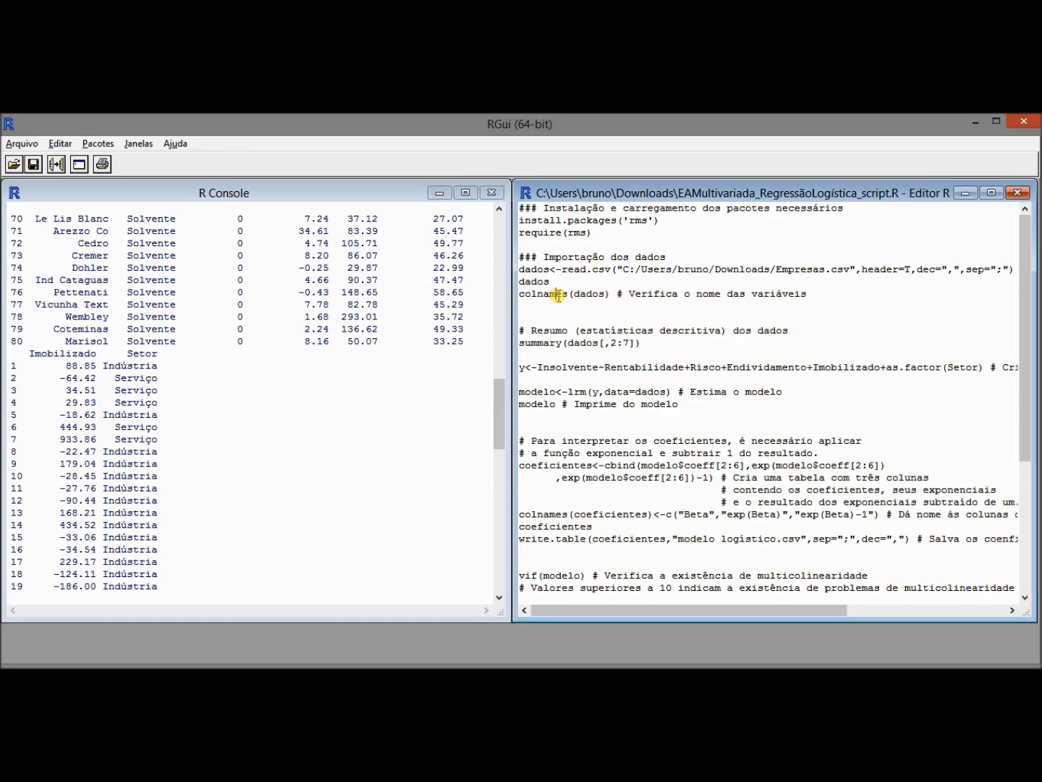
{"action": "key", "text": "ctrl+r"}
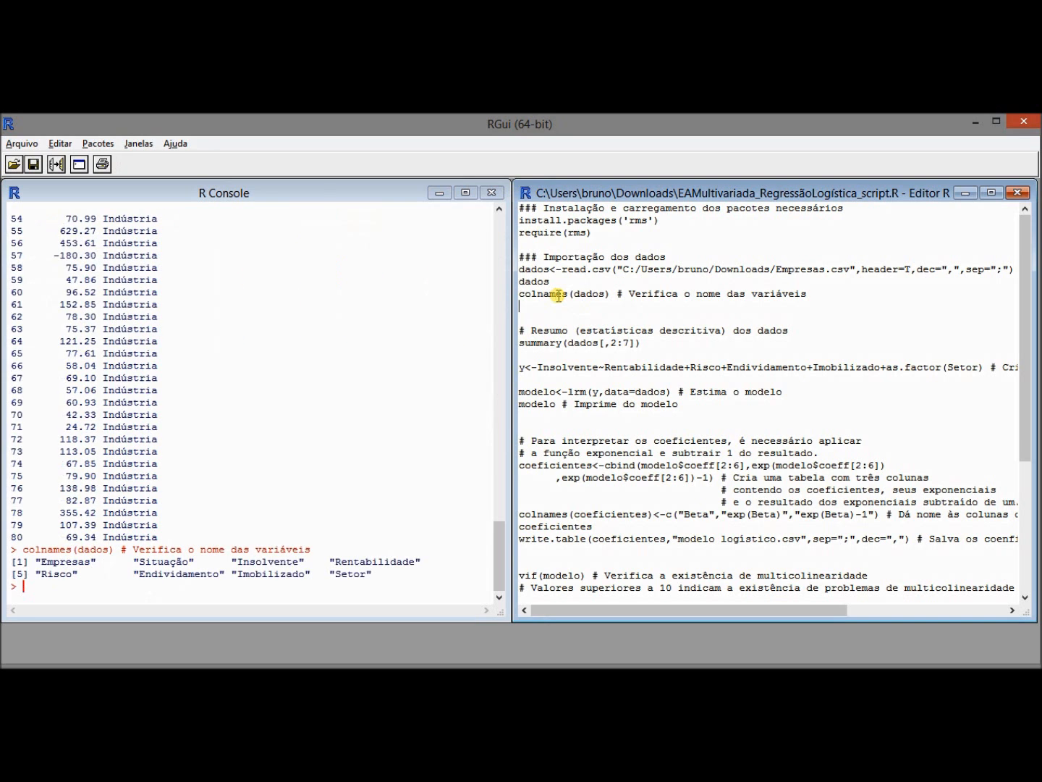
Examine the listed variables against the printed data, and the dados[,2:7] selection in the summary line.
{"action": "scroll", "coordinate": [269, 484], "scroll_direction": "down", "scroll_amount": 2}
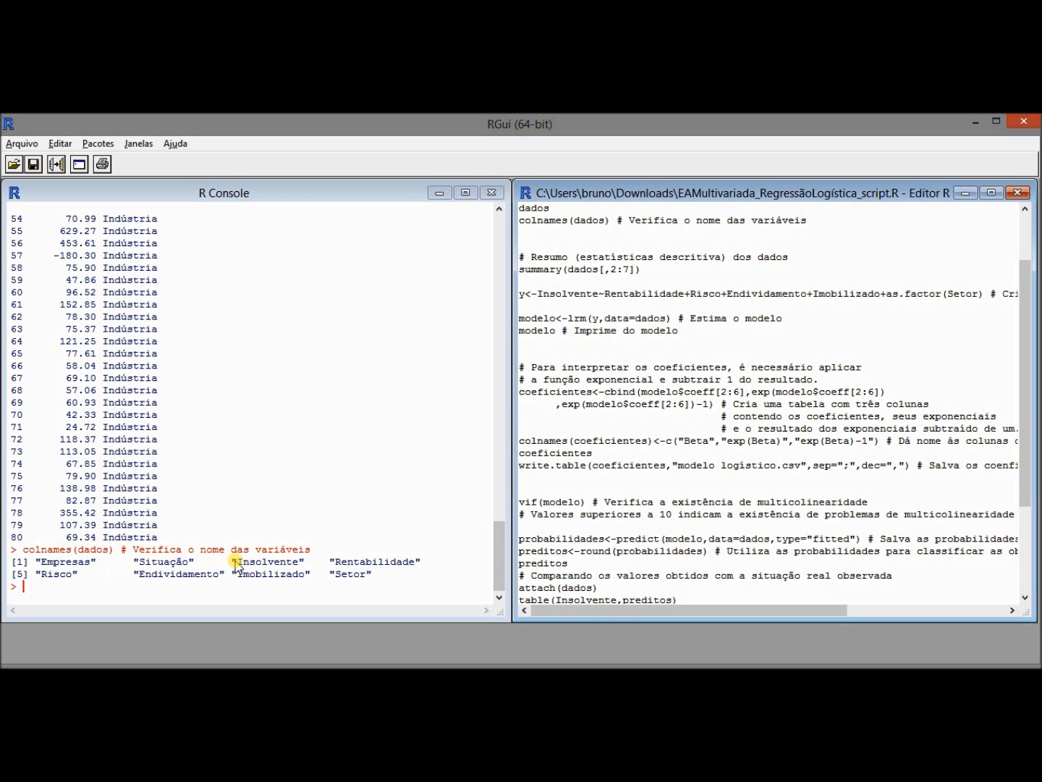
{"action": "left_click_drag", "start_coordinate": [499, 554], "coordinate": [472, 244]}
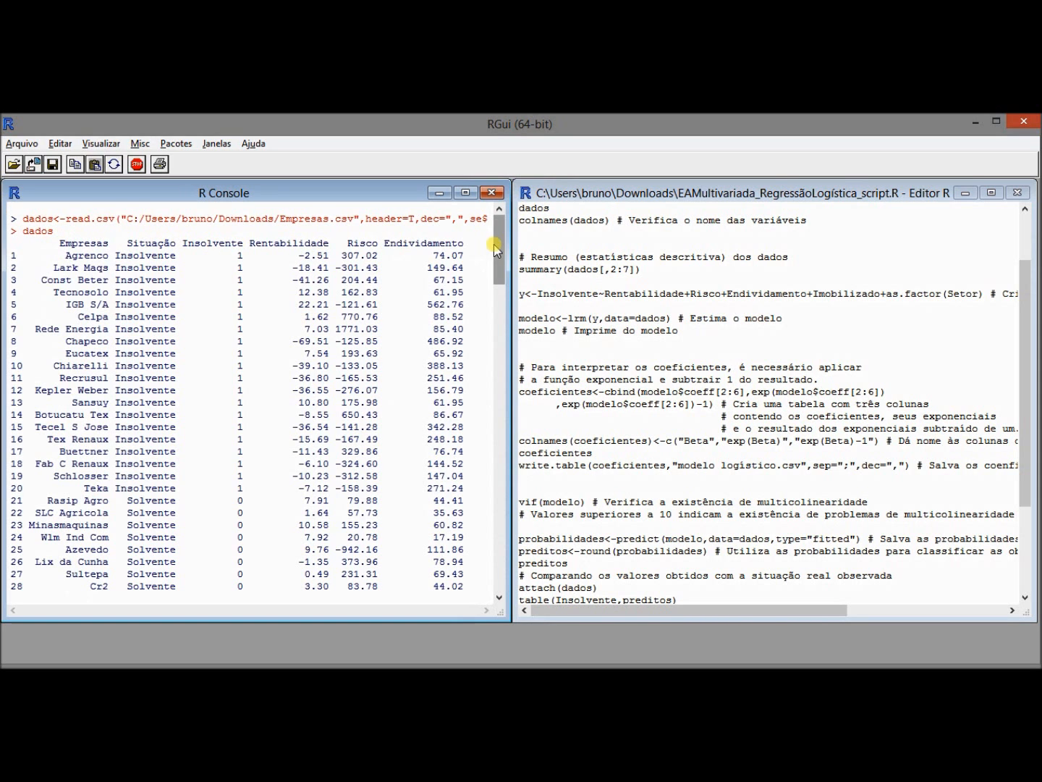
{"action": "left_click_drag", "start_coordinate": [496, 246], "coordinate": [498, 579]}
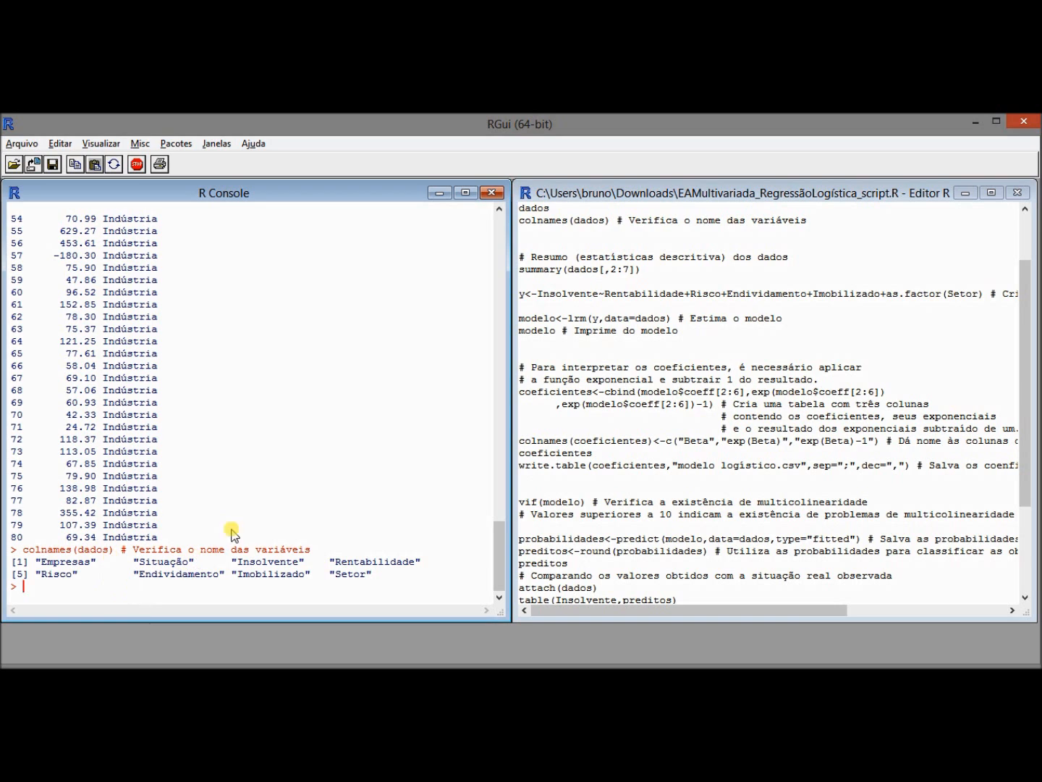
{"action": "left_click", "coordinate": [542, 237]}
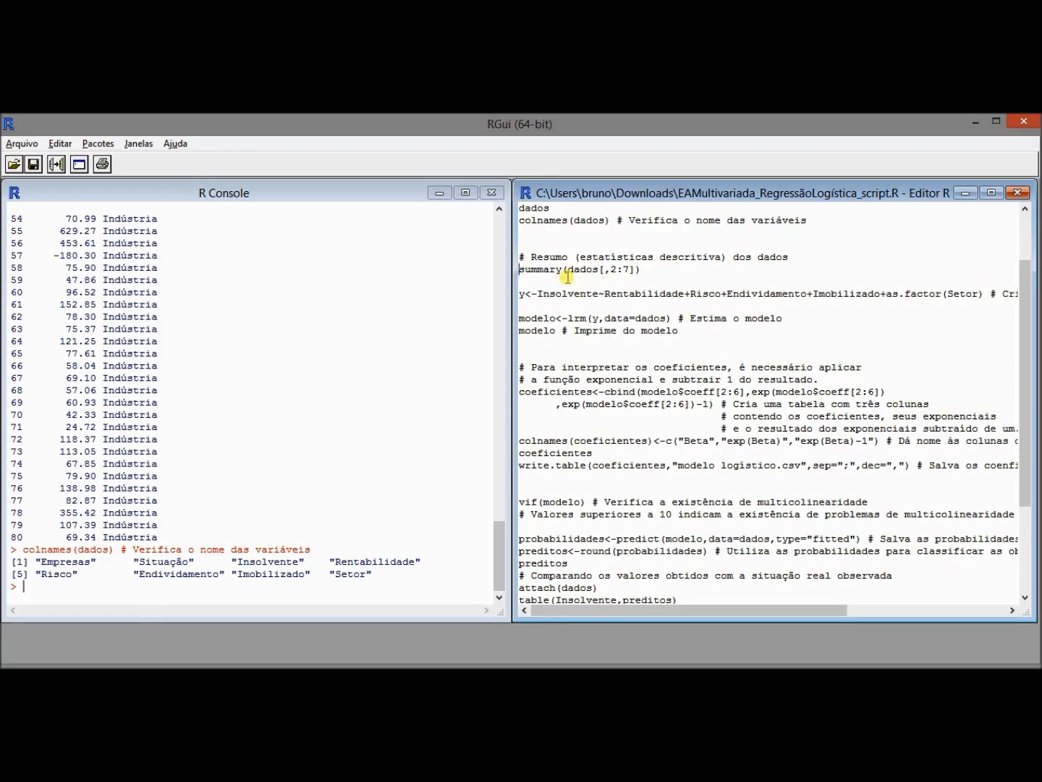
{"action": "left_click_drag", "start_coordinate": [569, 270], "coordinate": [605, 273]}
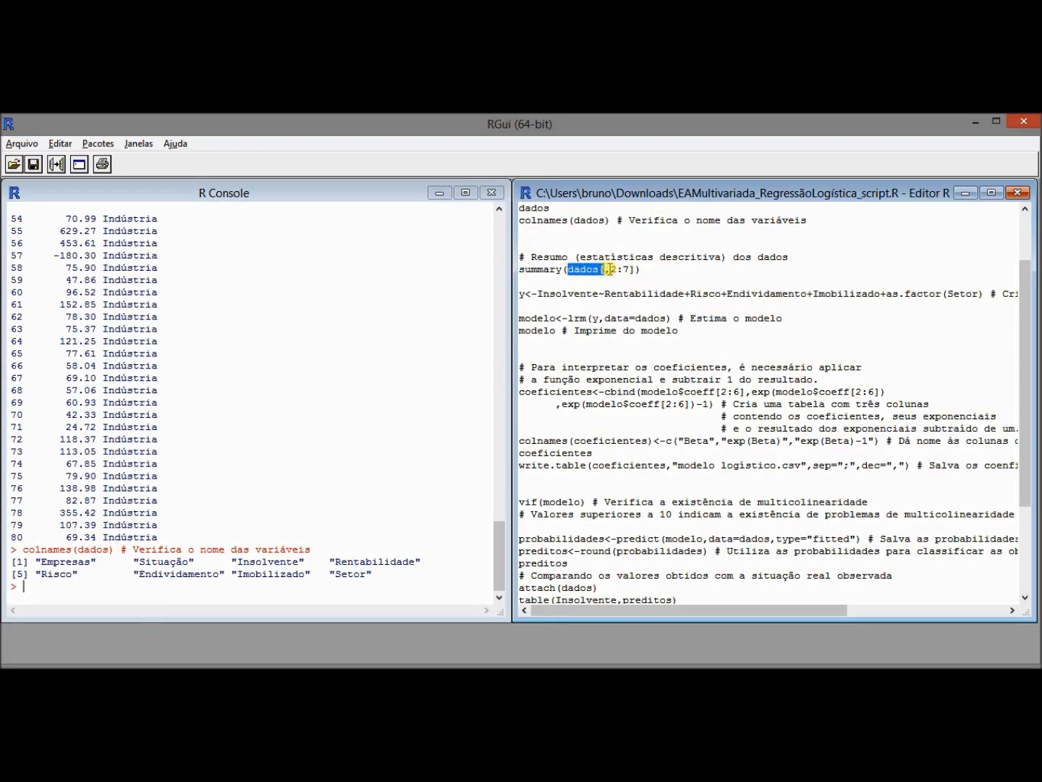
{"action": "double_click", "coordinate": [536, 207]}
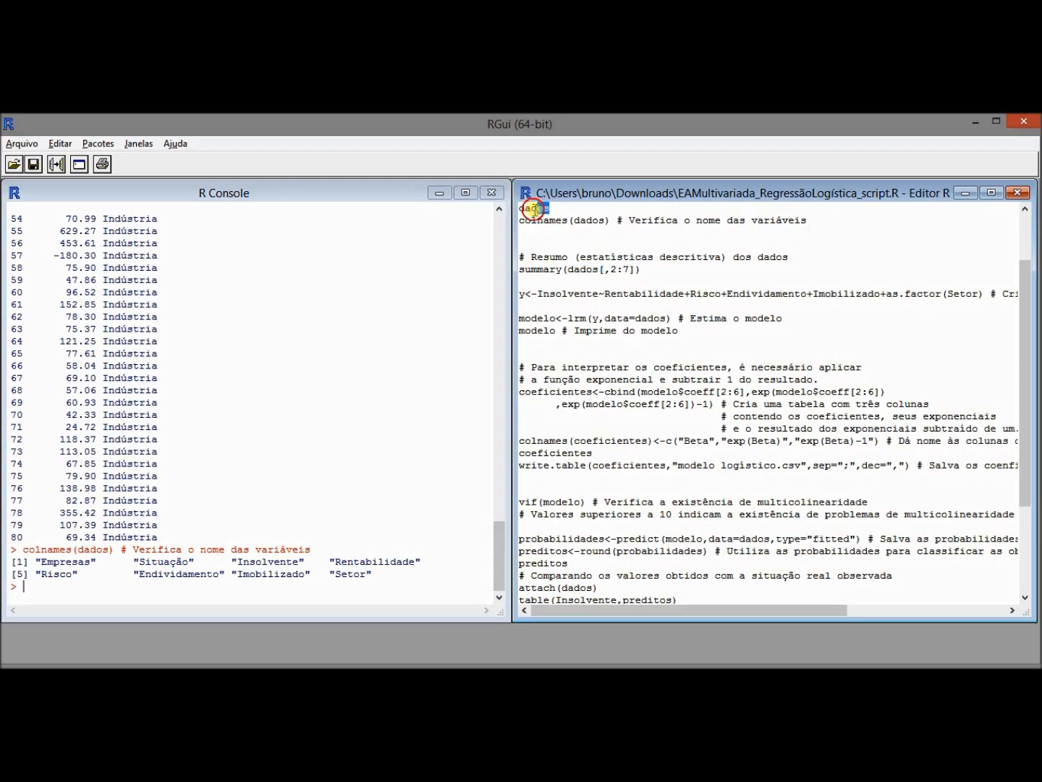
{"action": "left_click", "coordinate": [602, 280]}
{"action": "left_click_drag", "start_coordinate": [610, 261], "coordinate": [628, 270]}
{"action": "left_click", "coordinate": [655, 275]}
Review the rows and columns of the printed data back down to the variable names list.
{"action": "scroll", "coordinate": [318, 440], "scroll_direction": "up", "scroll_amount": 2}
{"action": "left_click", "coordinate": [255, 393]}
{"action": "scroll", "coordinate": [255, 394], "scroll_direction": "up", "scroll_amount": 5}
{"action": "scroll", "coordinate": [255, 393], "scroll_direction": "up", "scroll_amount": 15}
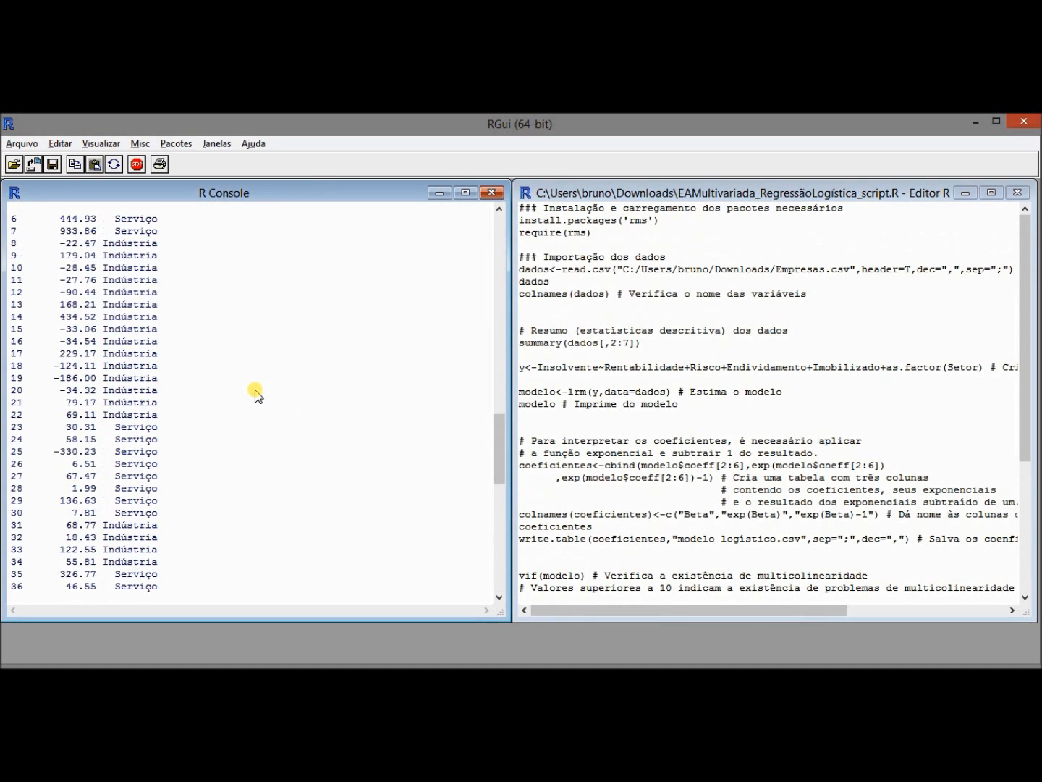
{"action": "left_click_drag", "start_coordinate": [41, 255], "coordinate": [76, 391]}
{"action": "scroll", "coordinate": [248, 397], "scroll_direction": "down", "scroll_amount": 1}
{"action": "scroll", "coordinate": [247, 396], "scroll_direction": "down", "scroll_amount": 15}
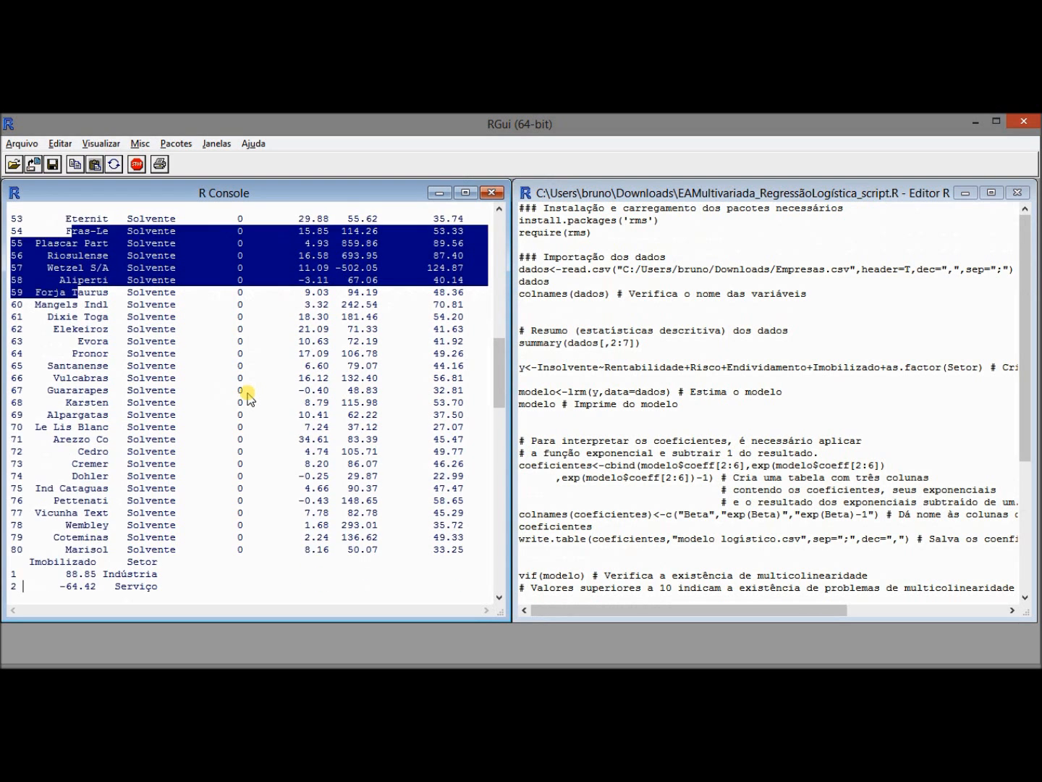
{"action": "scroll", "coordinate": [247, 397], "scroll_direction": "down", "scroll_amount": 15}
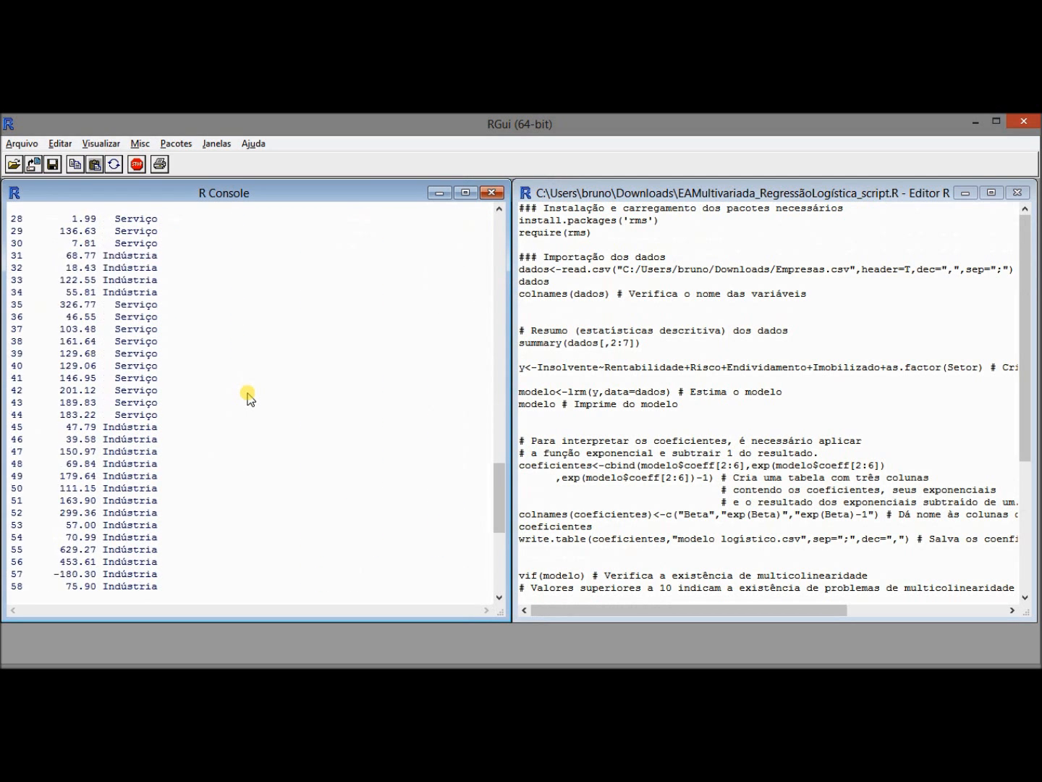
{"action": "key", "text": "ctrl+r"}
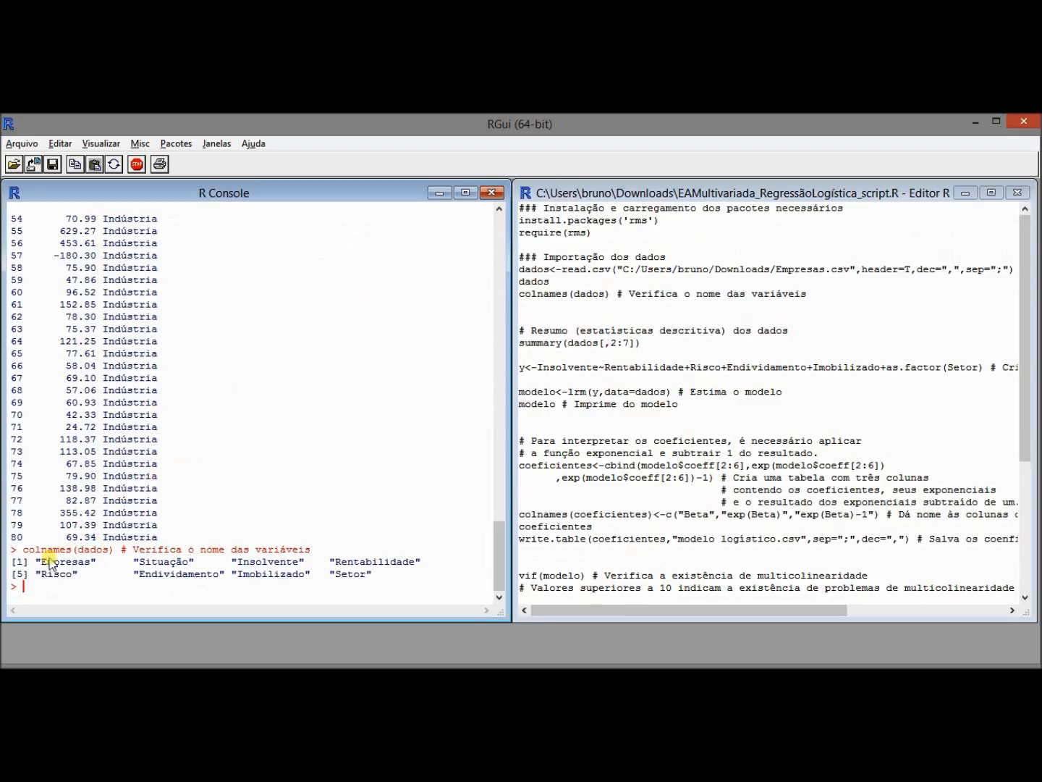
Run summary(dados[,2:7]) to get descriptive statistics for columns 2 to 7.
{"action": "left_click", "coordinate": [561, 344]}
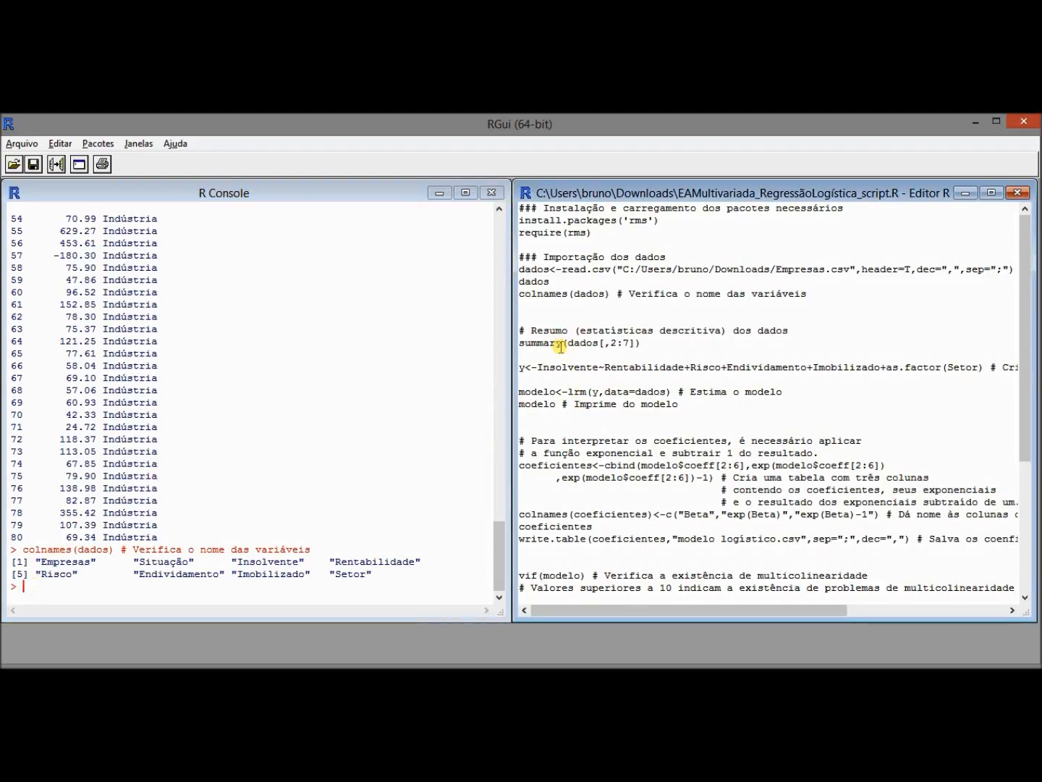
{"action": "key", "text": "ctrl+r"}
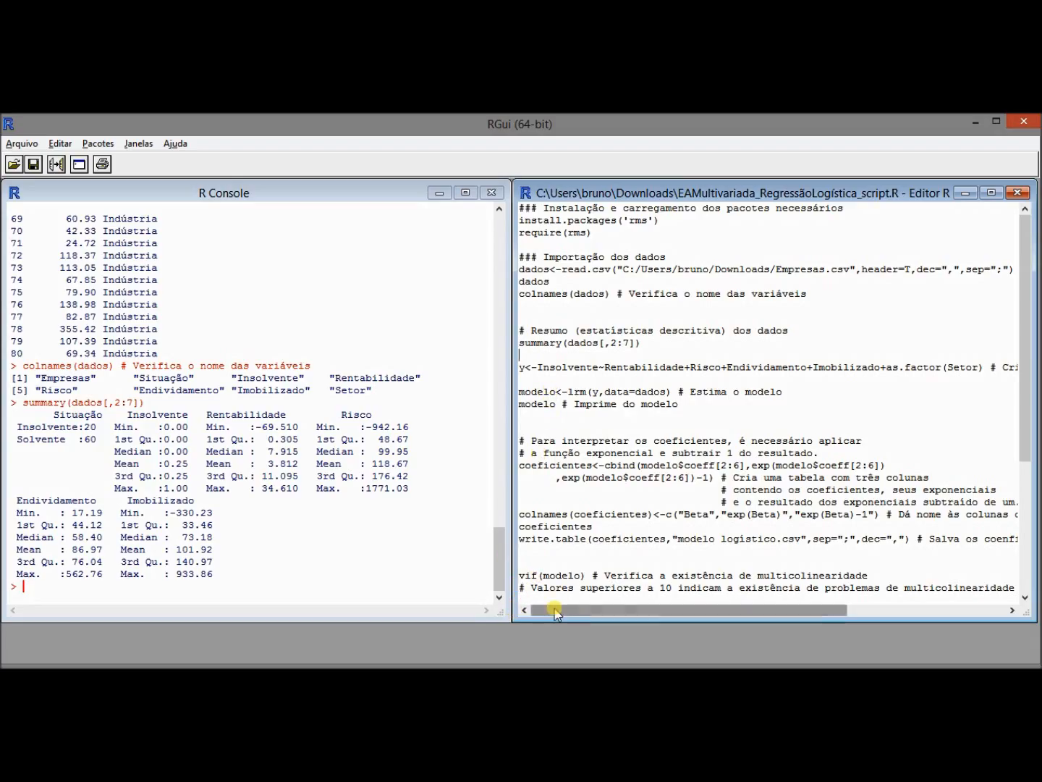
Examine the model formula line, with Insolvente as the dependent variable and the financial indicators and Setor as predictors.
{"action": "left_click", "coordinate": [525, 367]}
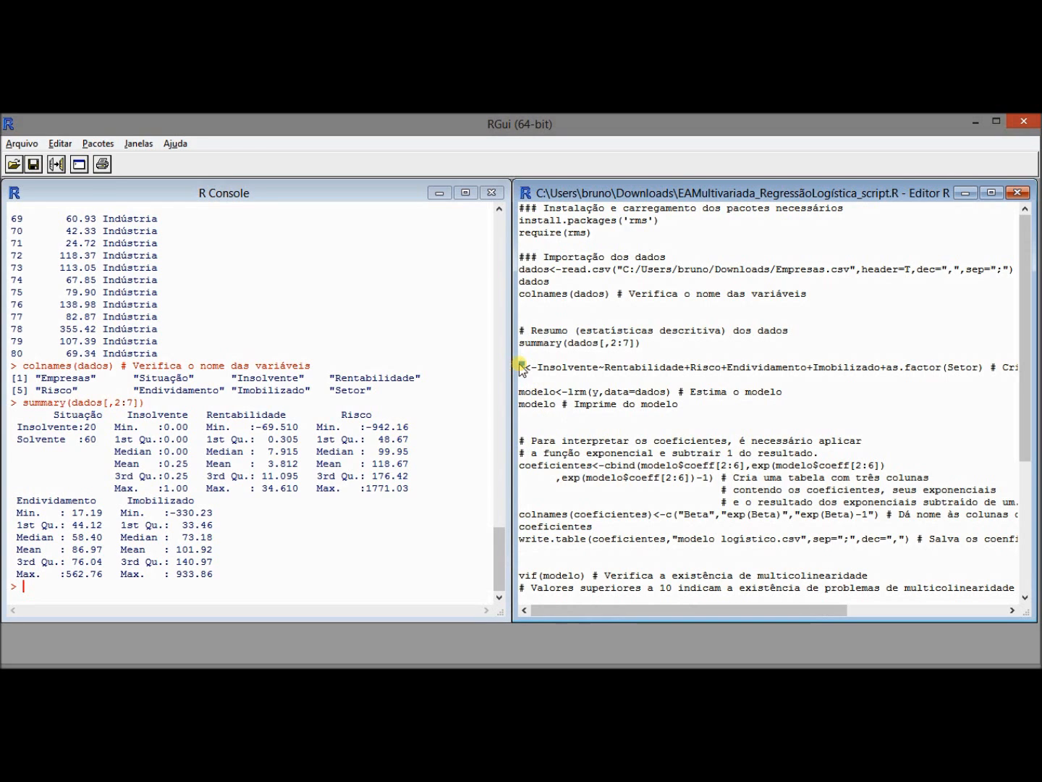
{"action": "left_click", "coordinate": [530, 392]}
{"action": "left_click", "coordinate": [528, 366]}
{"action": "left_click_drag", "start_coordinate": [531, 370], "coordinate": [599, 369]}
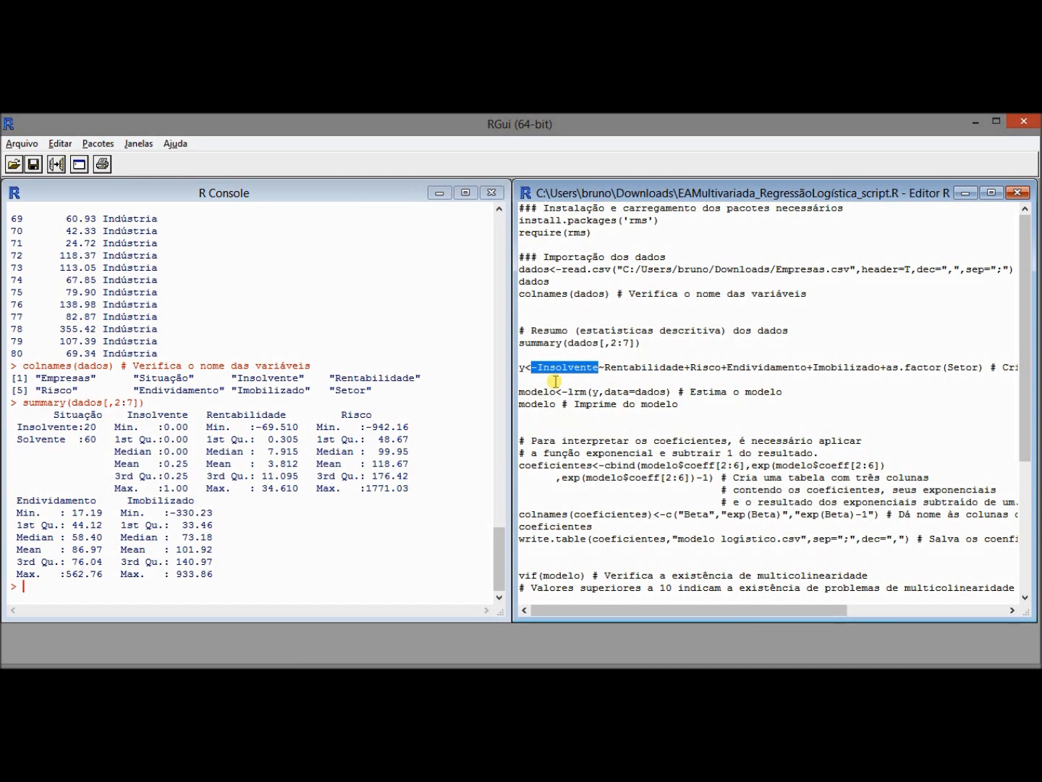
{"action": "left_click", "coordinate": [505, 549]}
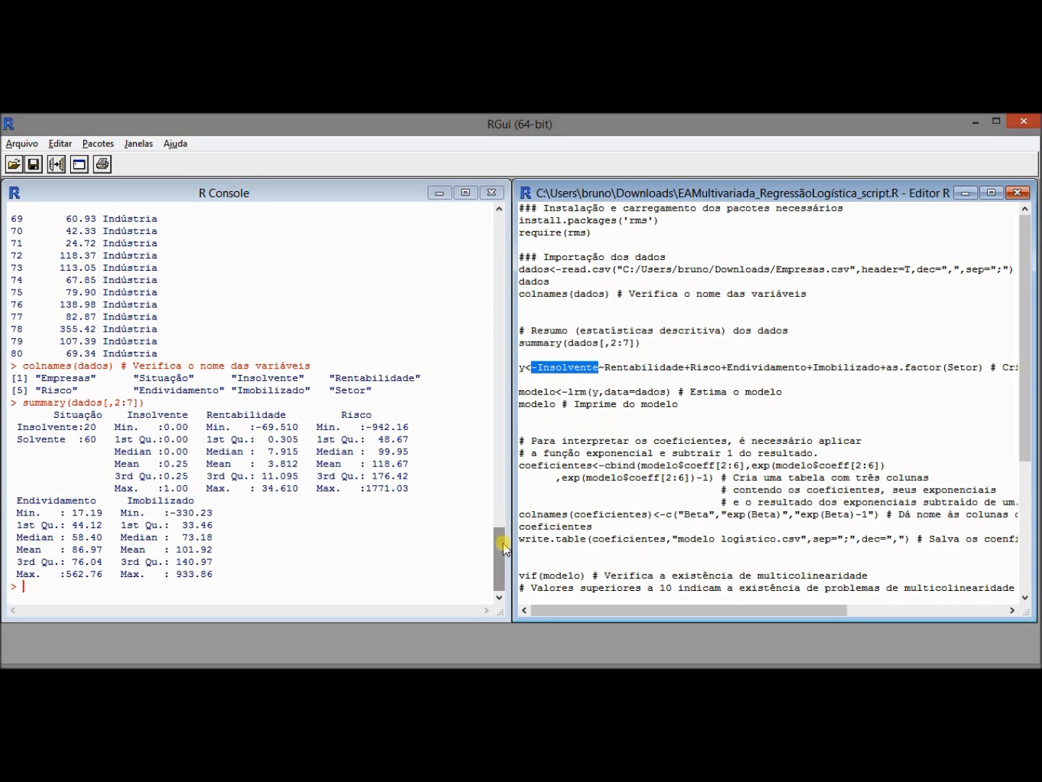
{"action": "left_click_drag", "start_coordinate": [505, 548], "coordinate": [499, 614]}
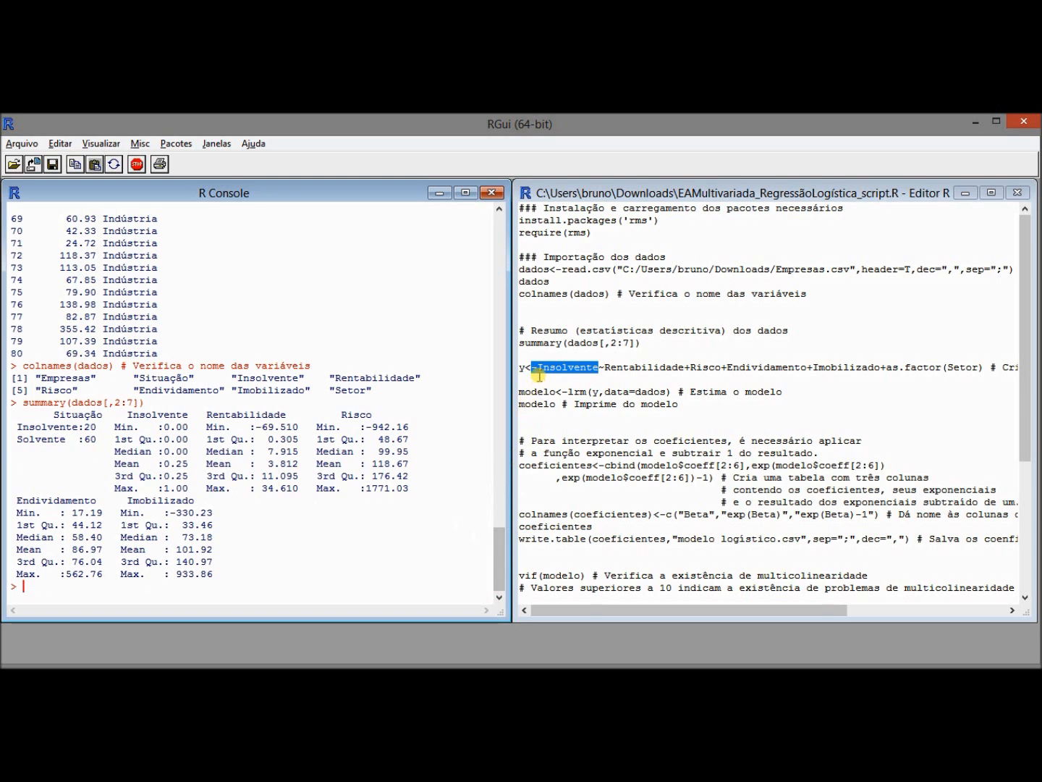
{"action": "left_click", "coordinate": [537, 368]}
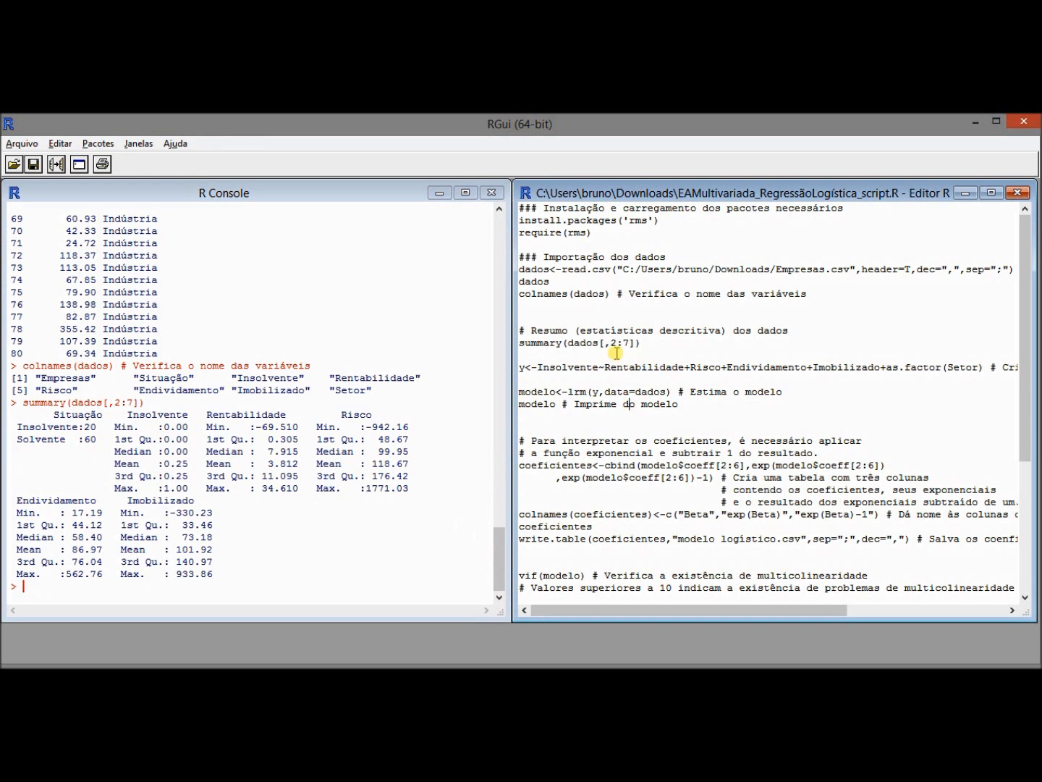
{"action": "left_click_drag", "start_coordinate": [606, 367], "coordinate": [808, 366]}
{"action": "left_click", "coordinate": [802, 453]}
Run the formula line y<-Insolvente~Rentabilidade+Risco+Endividamento+Imobilizado+as.factor(Setor) to define the model equation.
{"action": "left_click_drag", "start_coordinate": [530, 368], "coordinate": [837, 361]}
{"action": "left_click", "coordinate": [816, 428]}
{"action": "left_click", "coordinate": [536, 367]}
{"action": "key", "text": "ctrl+r"}
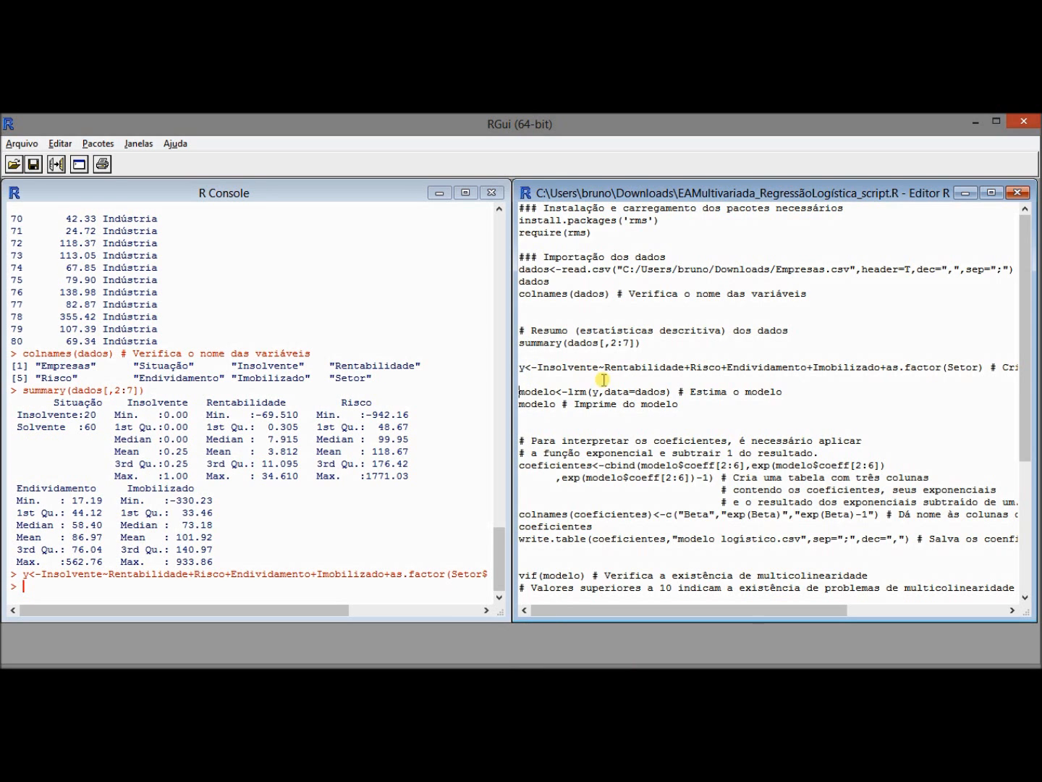
Estimate the logistic regression with modelo<-lrm(y,data=dados) and print the fitted model.
{"action": "left_click_drag", "start_coordinate": [521, 390], "coordinate": [553, 390]}
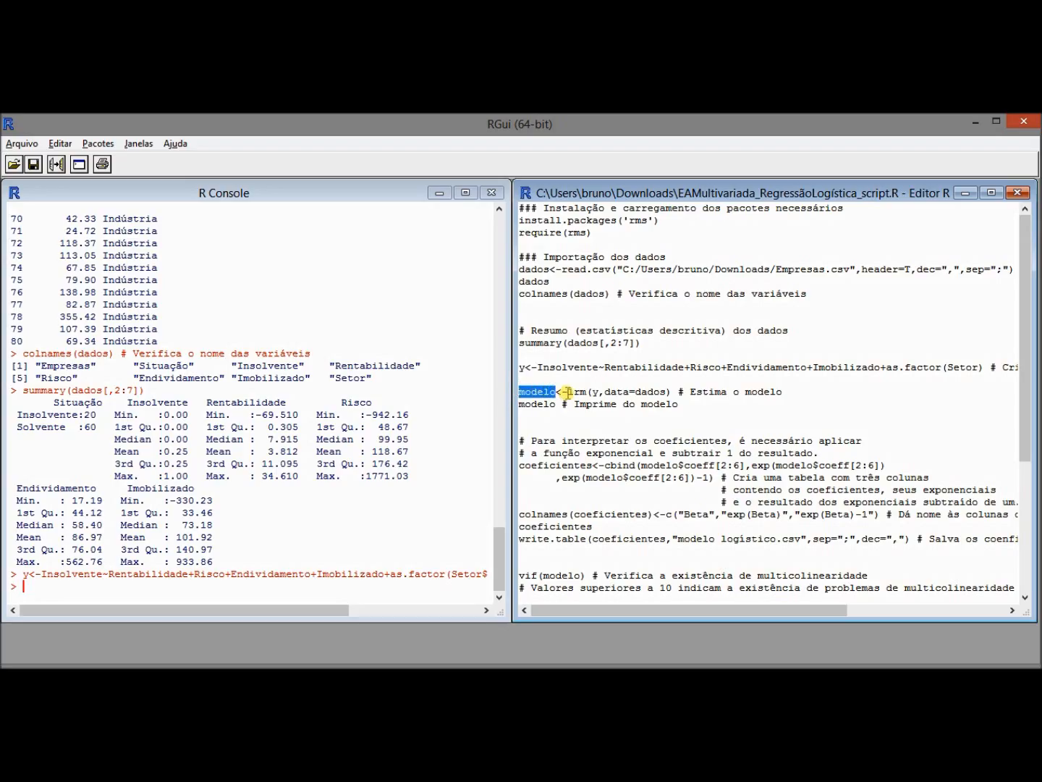
{"action": "left_click_drag", "start_coordinate": [569, 392], "coordinate": [582, 391]}
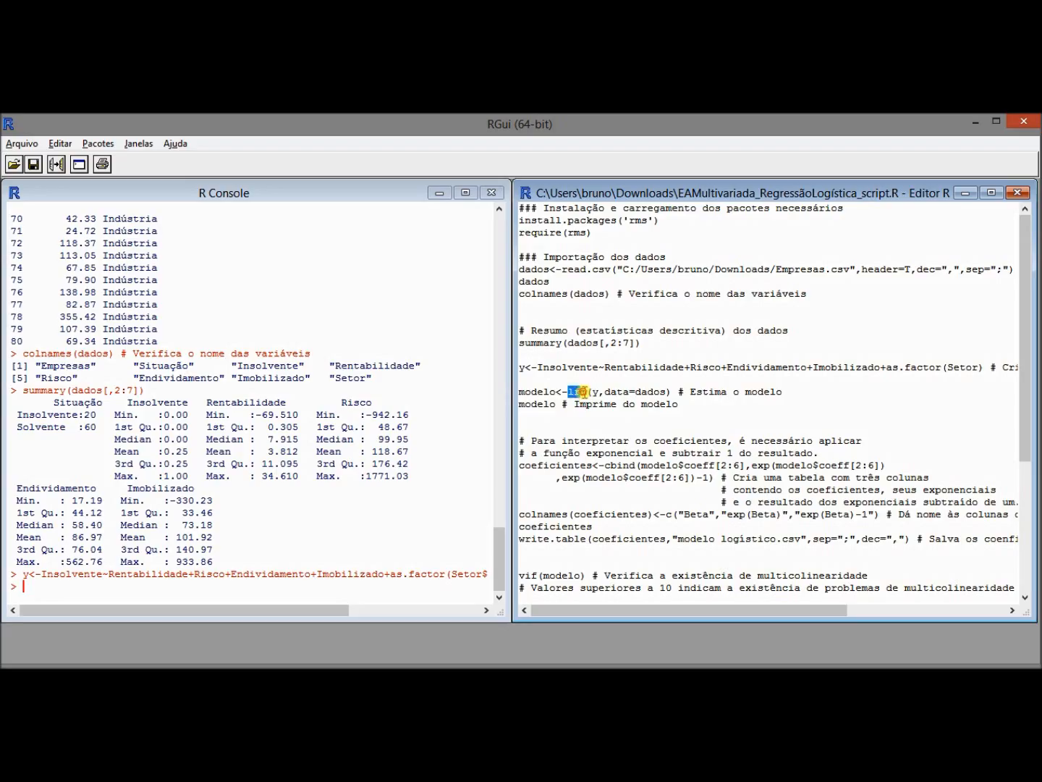
{"action": "left_click", "coordinate": [587, 392]}
{"action": "left_click_drag", "start_coordinate": [526, 368], "coordinate": [509, 370]}
{"action": "left_click", "coordinate": [605, 391]}
{"action": "left_click", "coordinate": [548, 283]}
{"action": "left_click", "coordinate": [531, 388]}
{"action": "key", "text": "ctrl+r"}
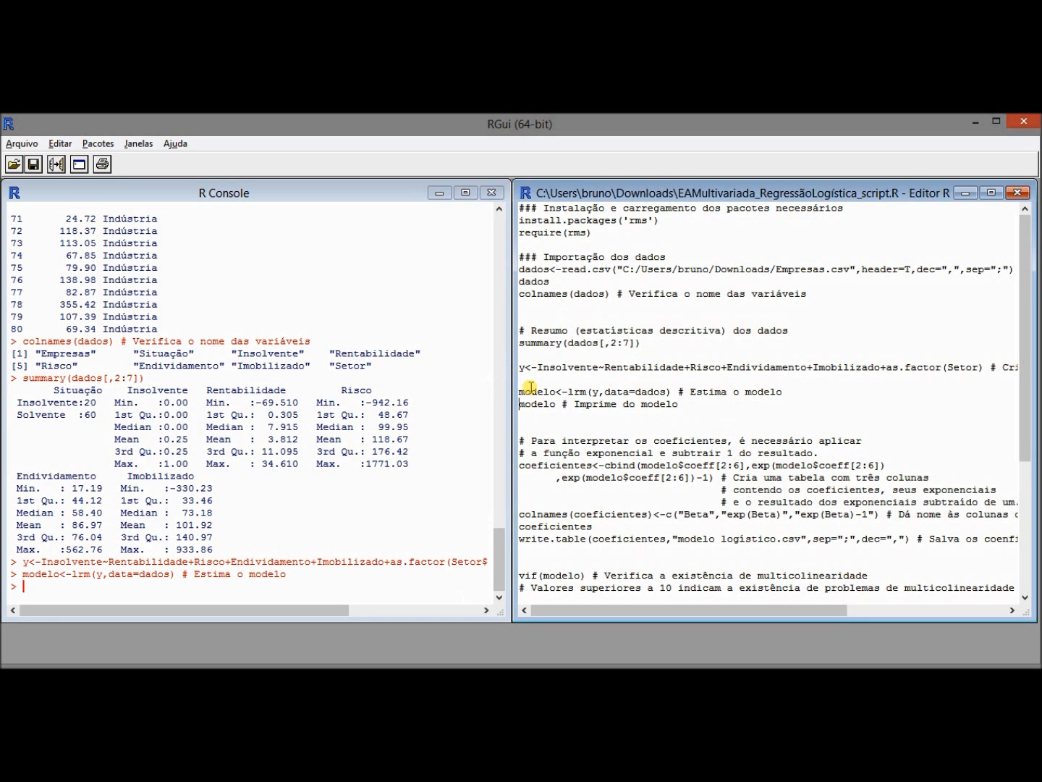
{"action": "key", "text": "ctrl+r"}
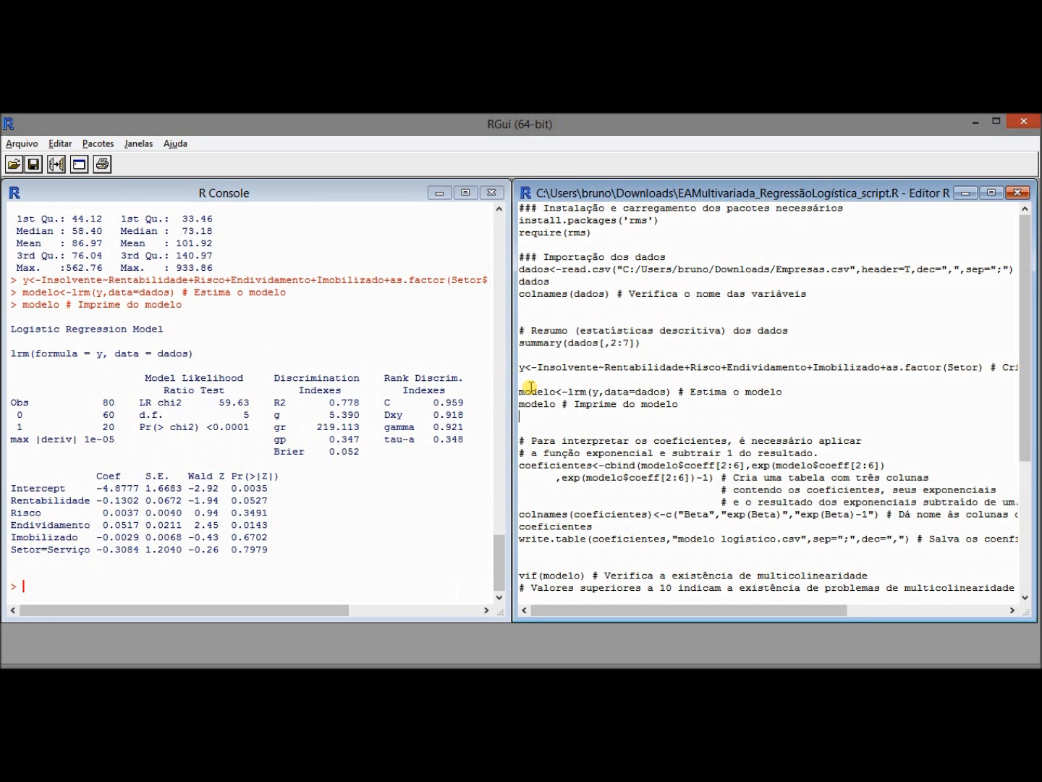
Examine the model's likelihood ratio test, discrimination indexes including R2, and rank discrimination indexes in the console output.
{"action": "left_click", "coordinate": [225, 483]}
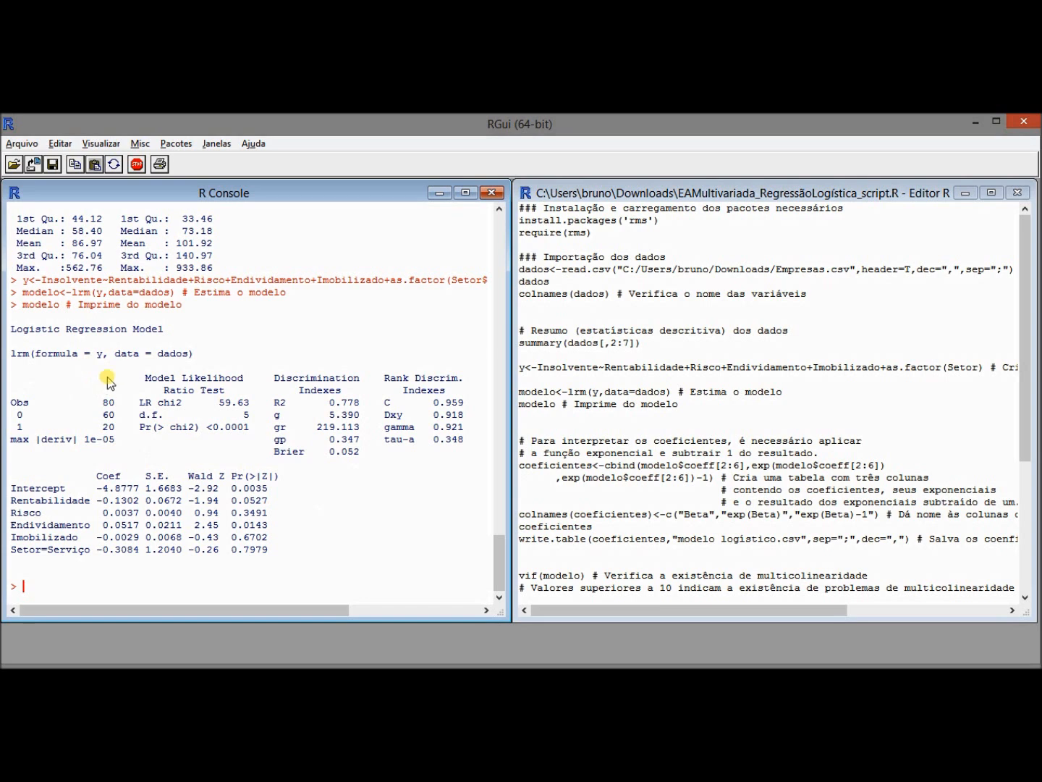
{"action": "left_click_drag", "start_coordinate": [144, 377], "coordinate": [464, 471]}
{"action": "left_click", "coordinate": [421, 552]}
{"action": "left_click_drag", "start_coordinate": [145, 377], "coordinate": [250, 428]}
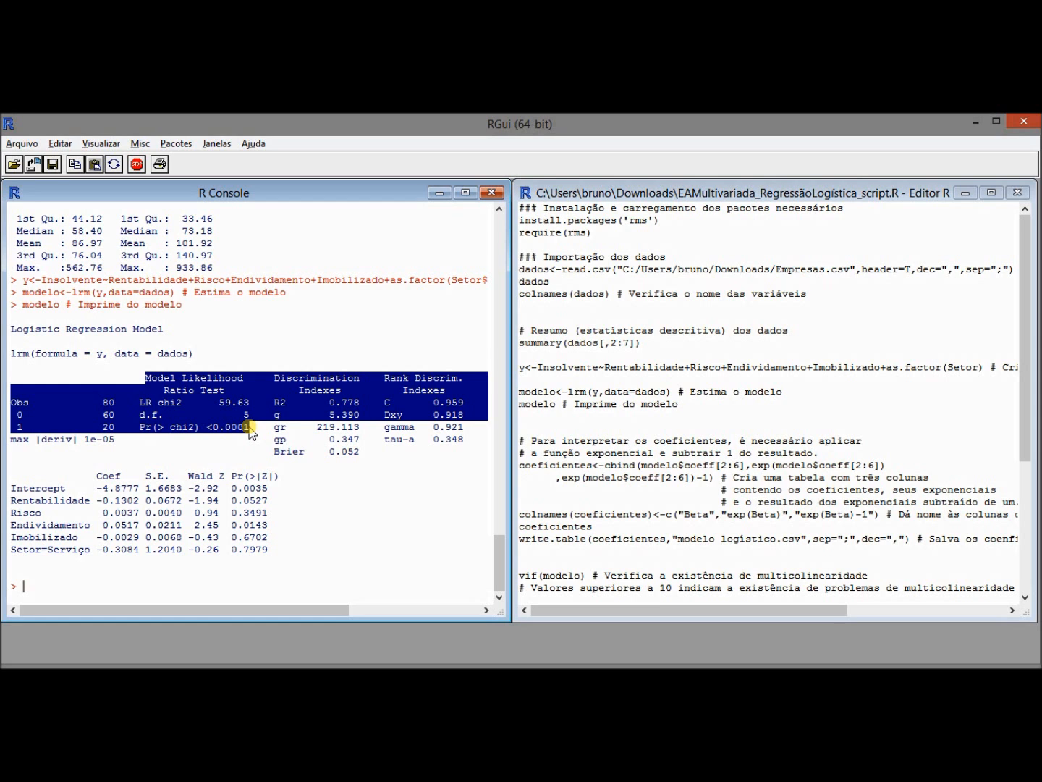
{"action": "left_click", "coordinate": [375, 469]}
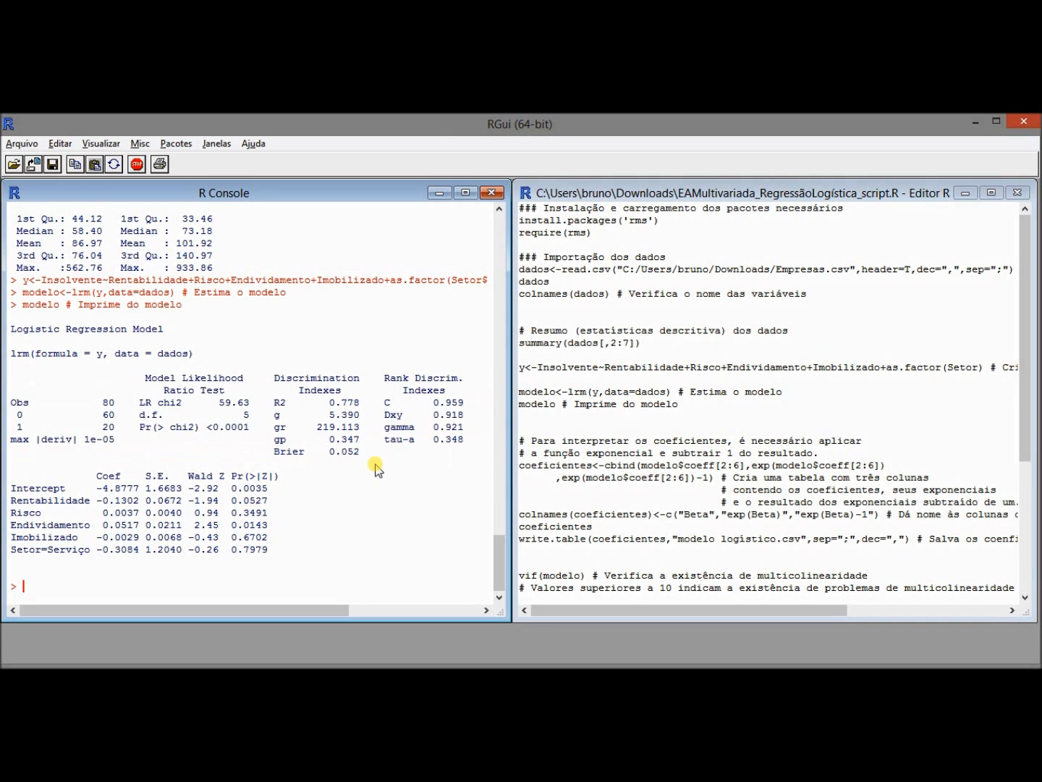
{"action": "left_click_drag", "start_coordinate": [270, 401], "coordinate": [360, 426]}
{"action": "left_click_drag", "start_coordinate": [273, 402], "coordinate": [354, 433]}
{"action": "left_click_drag", "start_coordinate": [273, 401], "coordinate": [346, 433]}
{"action": "left_click_drag", "start_coordinate": [387, 377], "coordinate": [458, 444]}
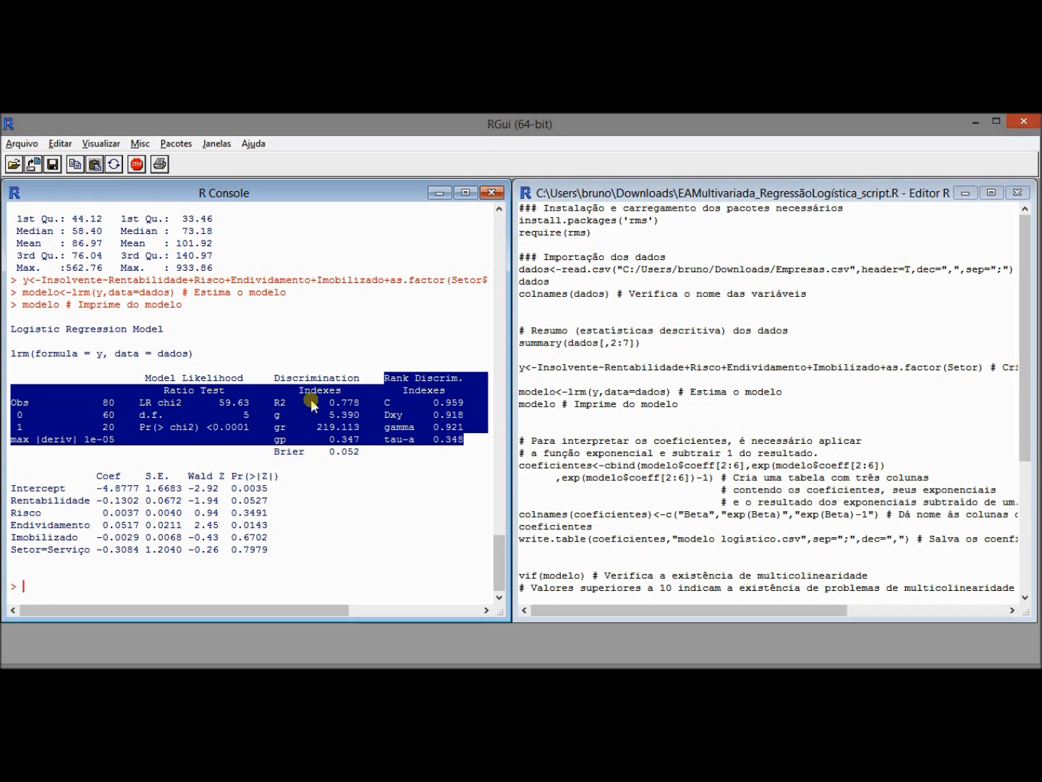
{"action": "left_click", "coordinate": [394, 429]}
{"action": "left_click_drag", "start_coordinate": [268, 399], "coordinate": [349, 400]}
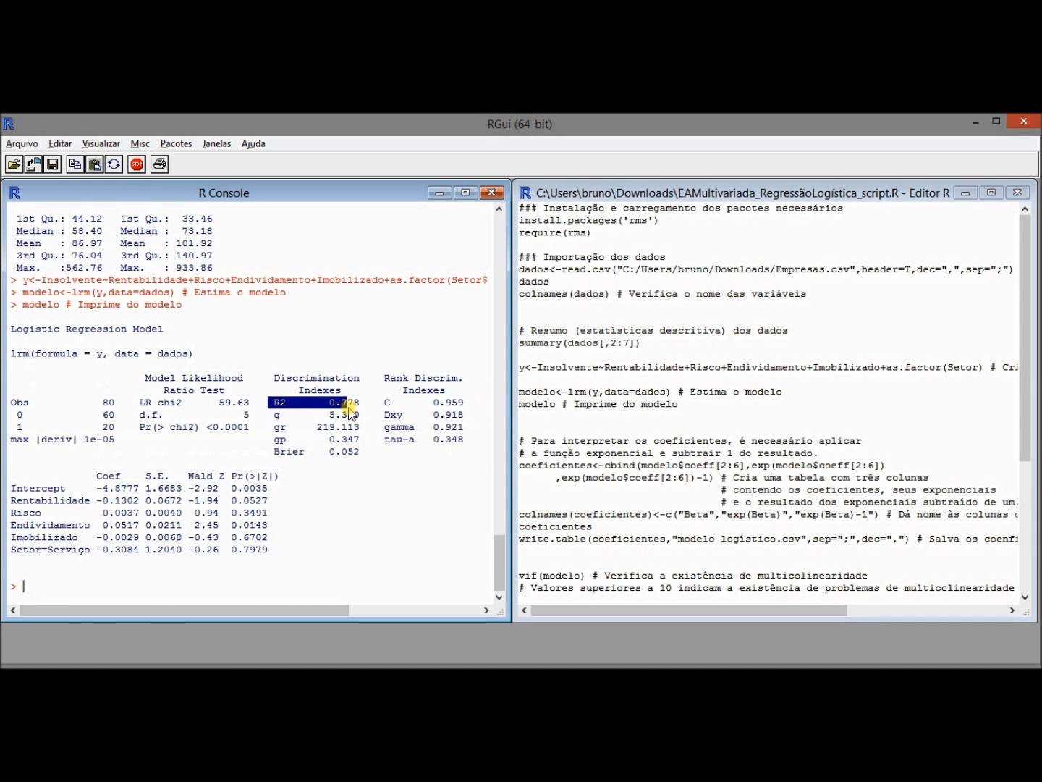
{"action": "left_click", "coordinate": [370, 407]}
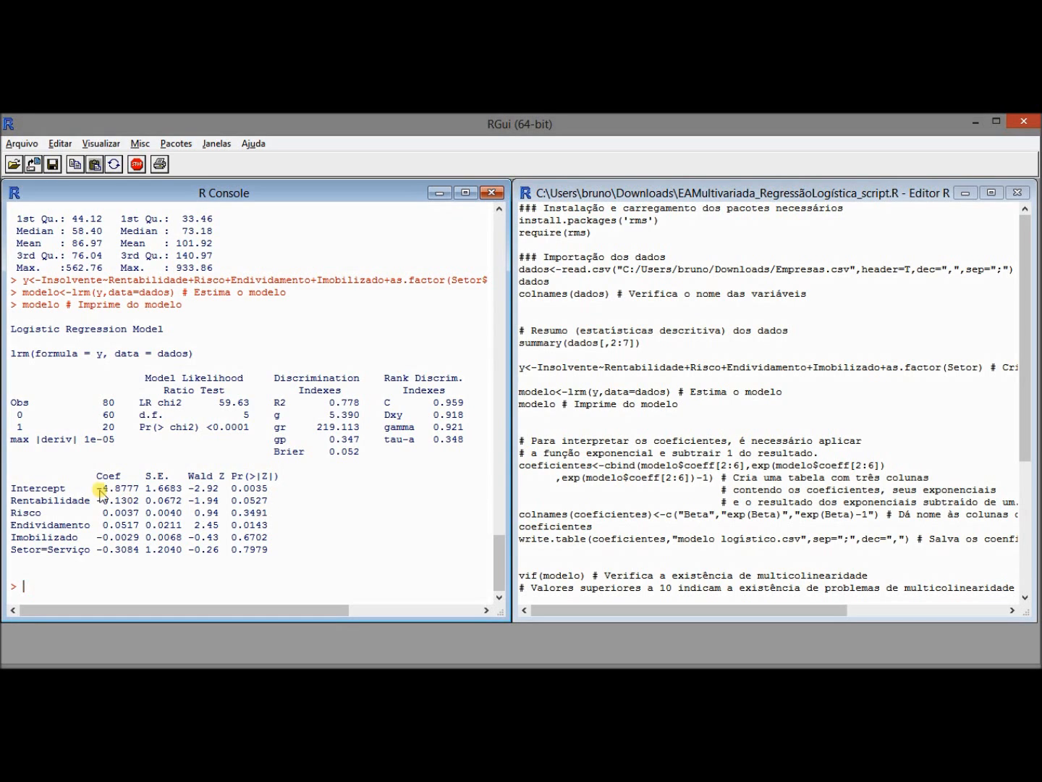
Review the coefficient table, checking the Endividamento row and its p-value for significance.
{"action": "left_click_drag", "start_coordinate": [90, 475], "coordinate": [279, 551]}
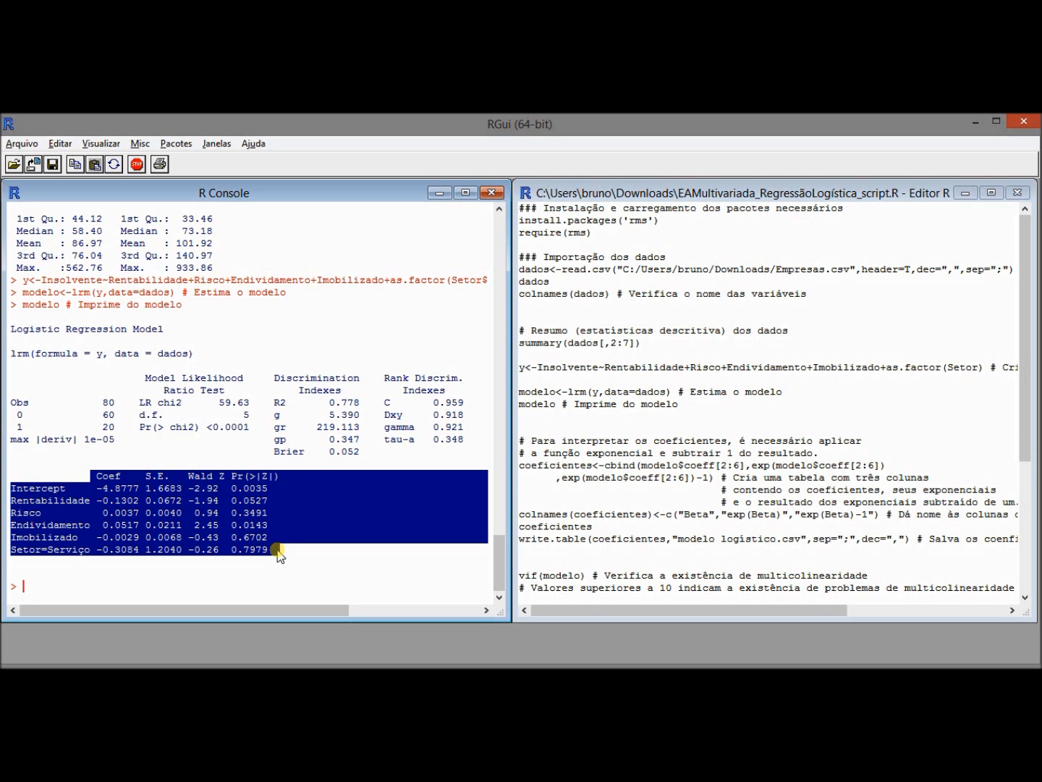
{"action": "left_click", "coordinate": [278, 554]}
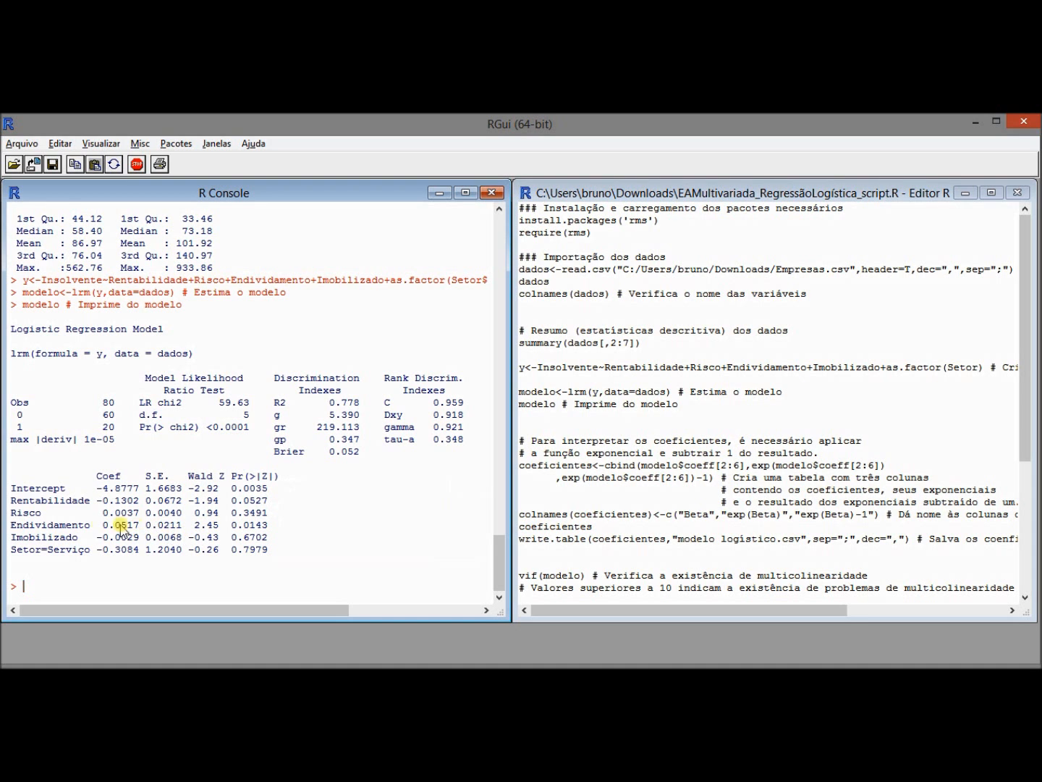
{"action": "left_click_drag", "start_coordinate": [11, 527], "coordinate": [265, 526]}
{"action": "left_click", "coordinate": [269, 522]}
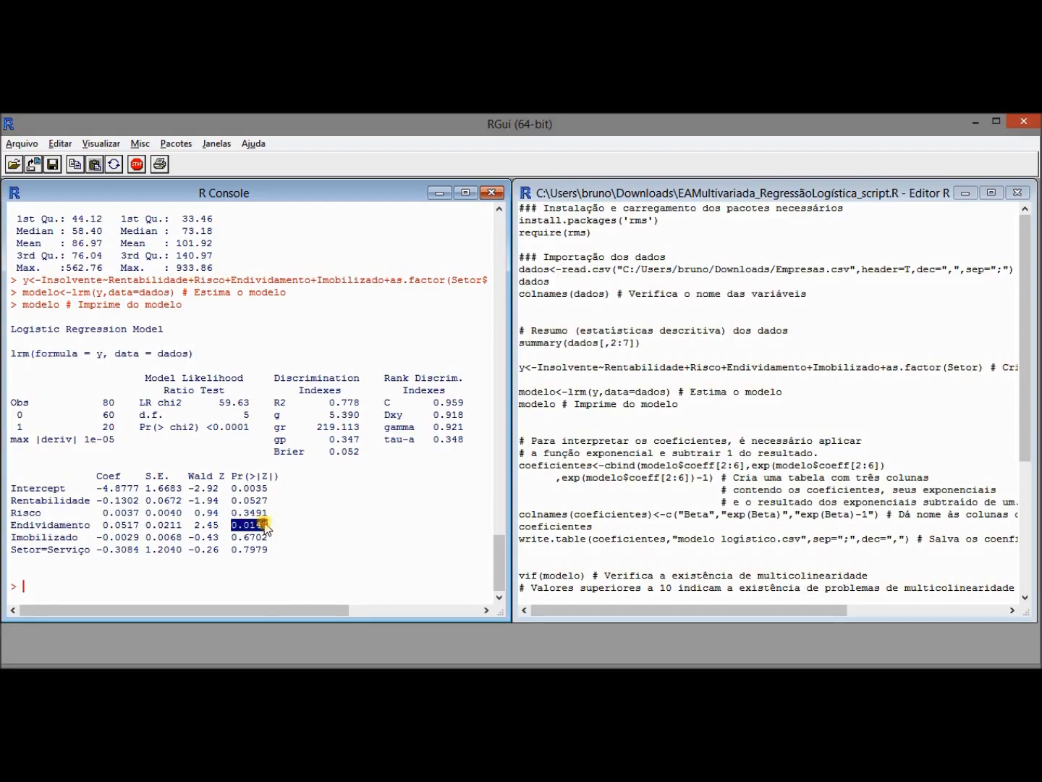
{"action": "left_click", "coordinate": [271, 526]}
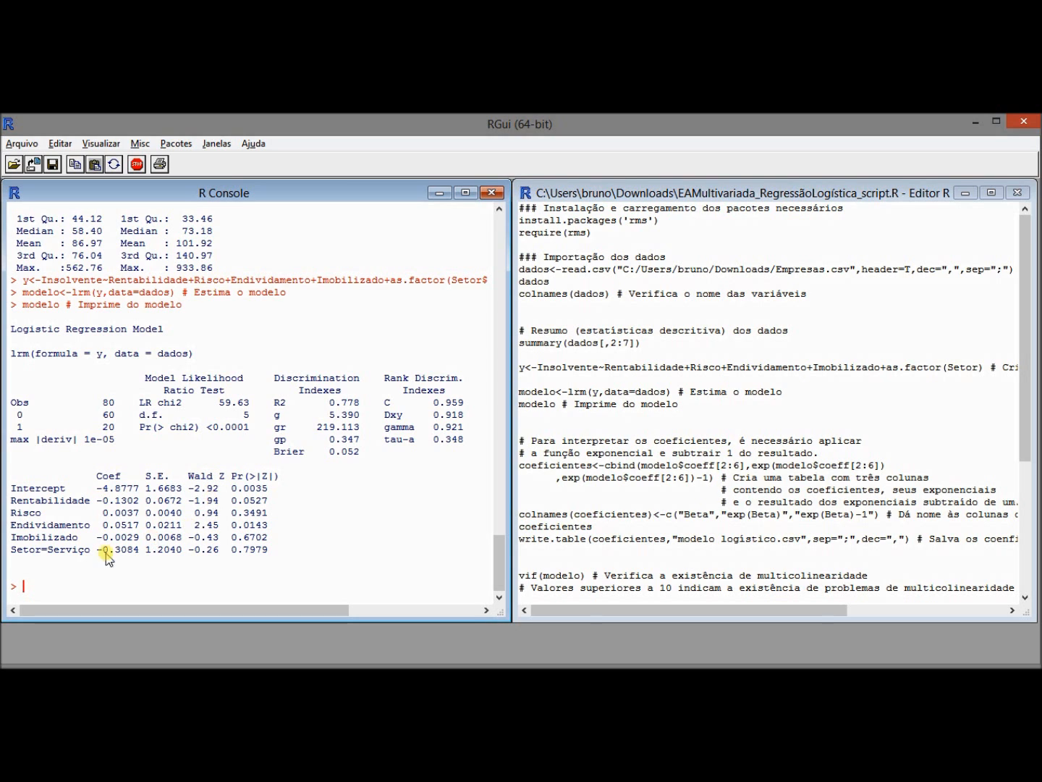
{"action": "left_click_drag", "start_coordinate": [13, 524], "coordinate": [243, 528]}
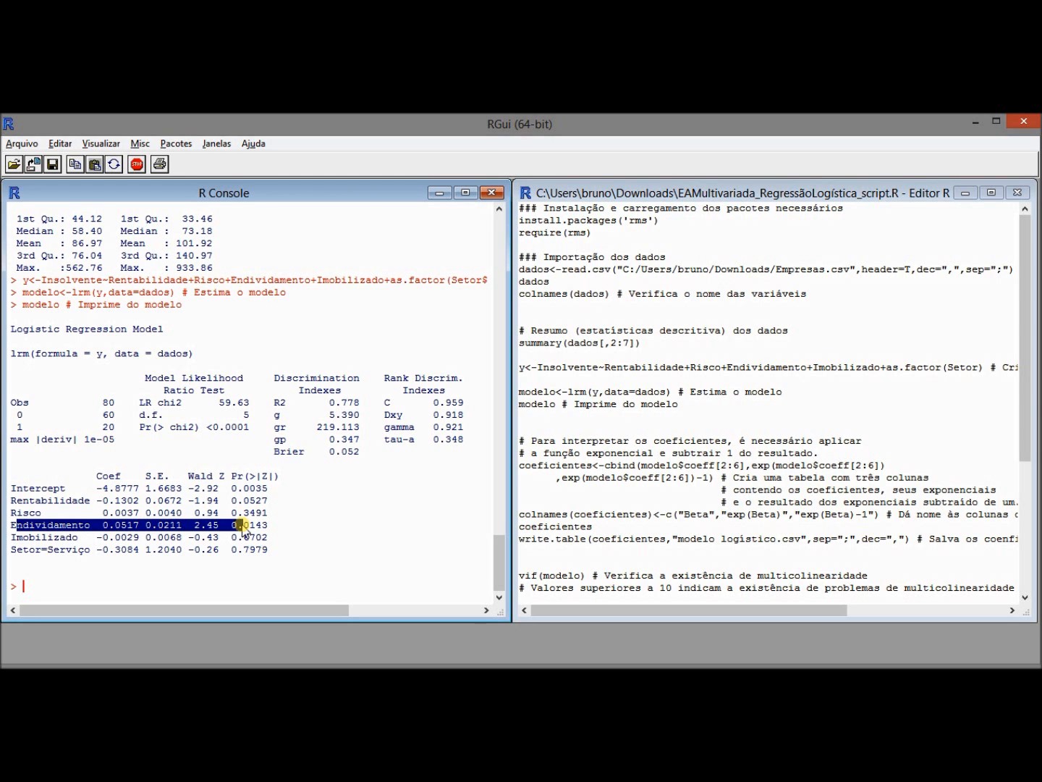
{"action": "left_click", "coordinate": [373, 541]}
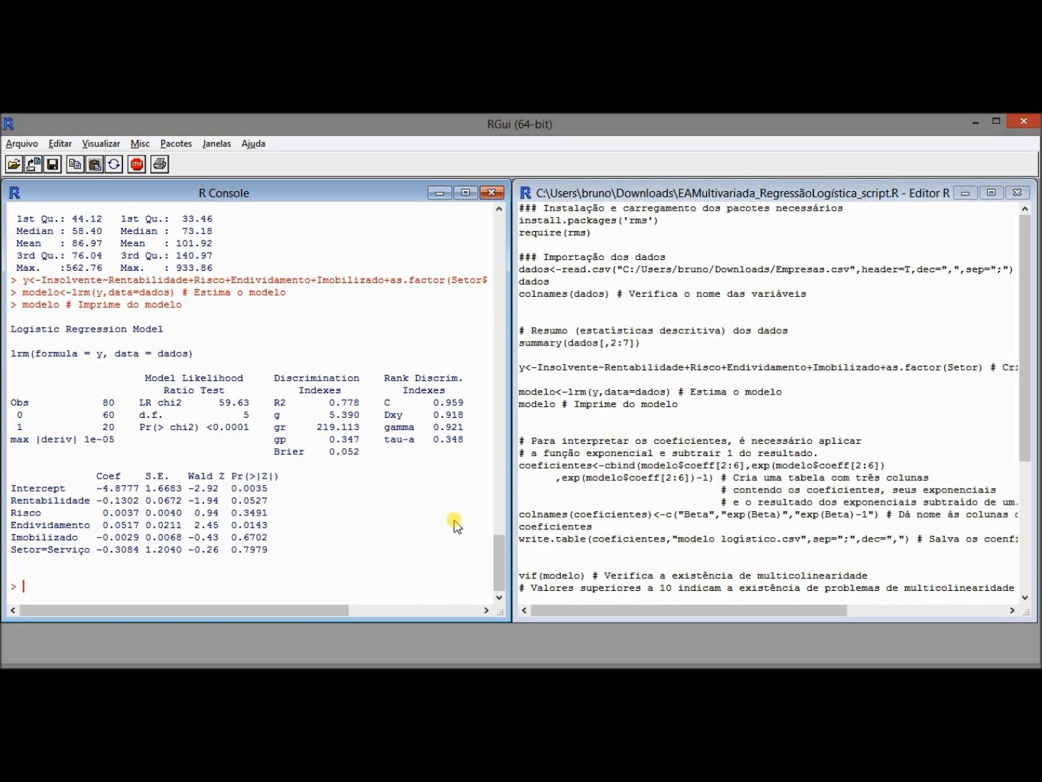
Examine the coeficientes<-cbind line in the script and match its modelo argument to the estimated model.
{"action": "left_click", "coordinate": [533, 427]}
{"action": "scroll", "coordinate": [535, 423], "scroll_direction": "down", "scroll_amount": 3}
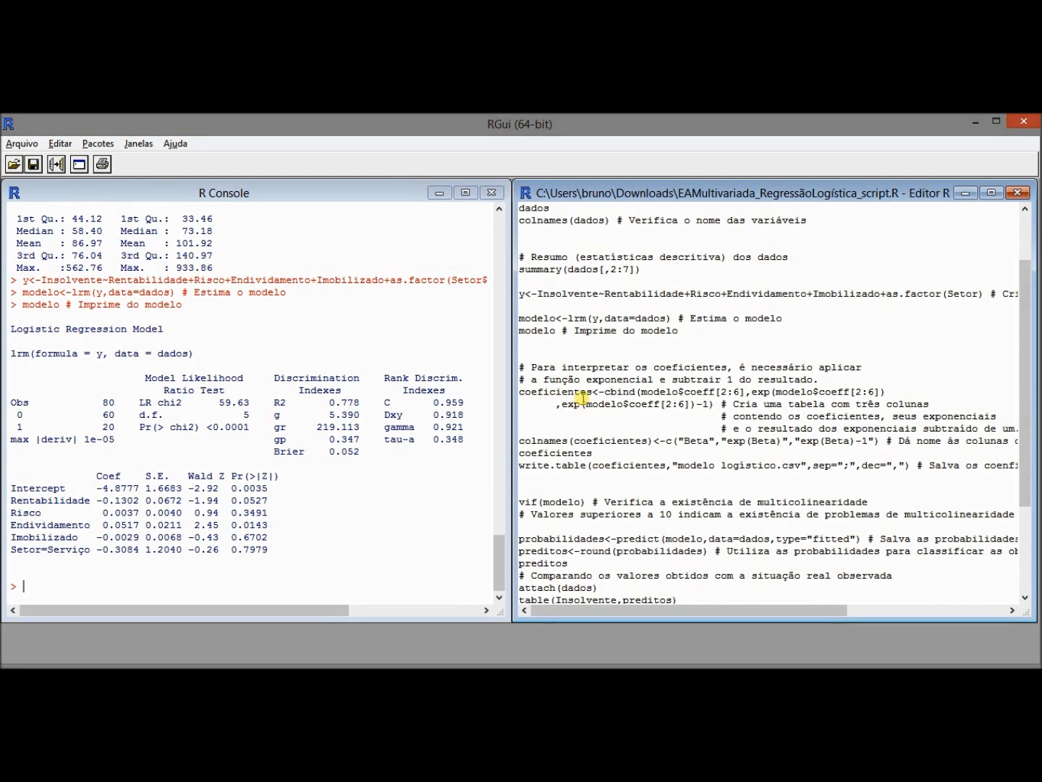
{"action": "left_click_drag", "start_coordinate": [595, 392], "coordinate": [521, 391]}
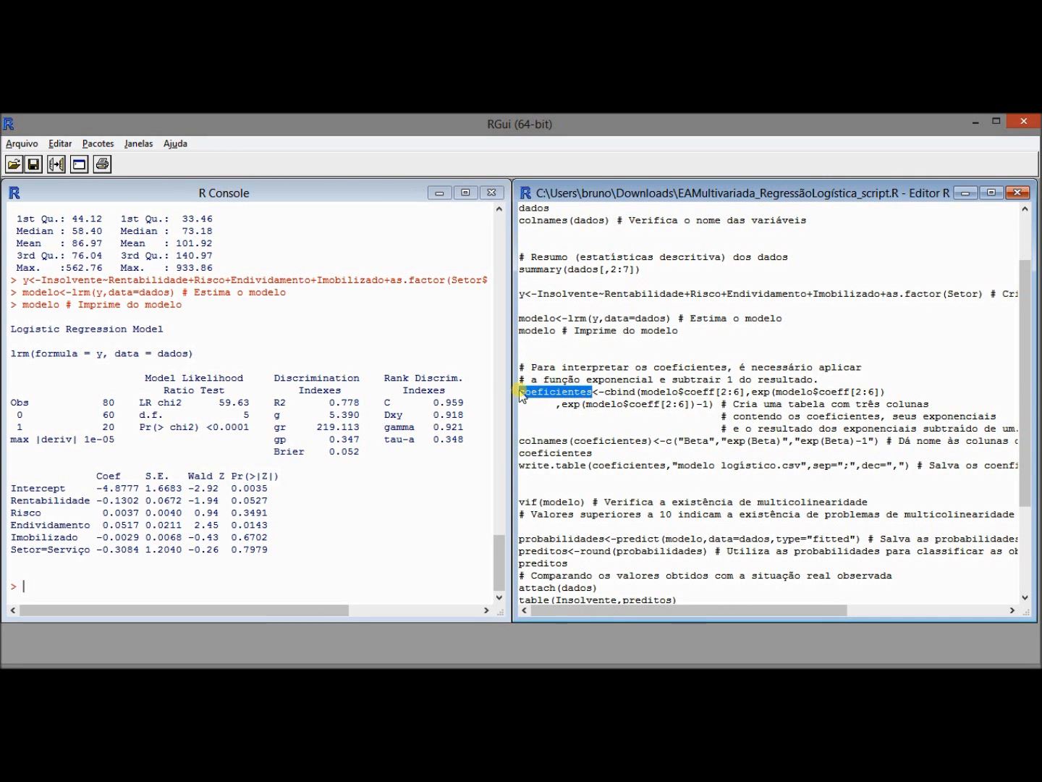
{"action": "left_click", "coordinate": [571, 422]}
{"action": "left_click_drag", "start_coordinate": [604, 392], "coordinate": [635, 392]}
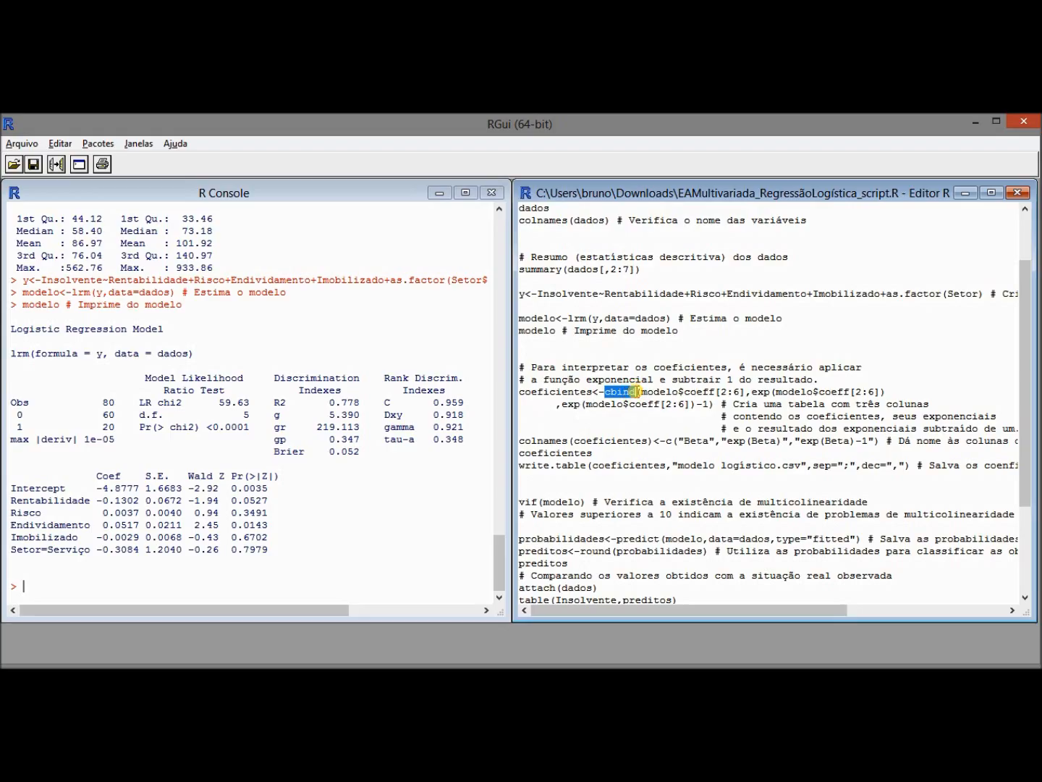
{"action": "left_click", "coordinate": [637, 392]}
{"action": "left_click_drag", "start_coordinate": [641, 393], "coordinate": [679, 391]}
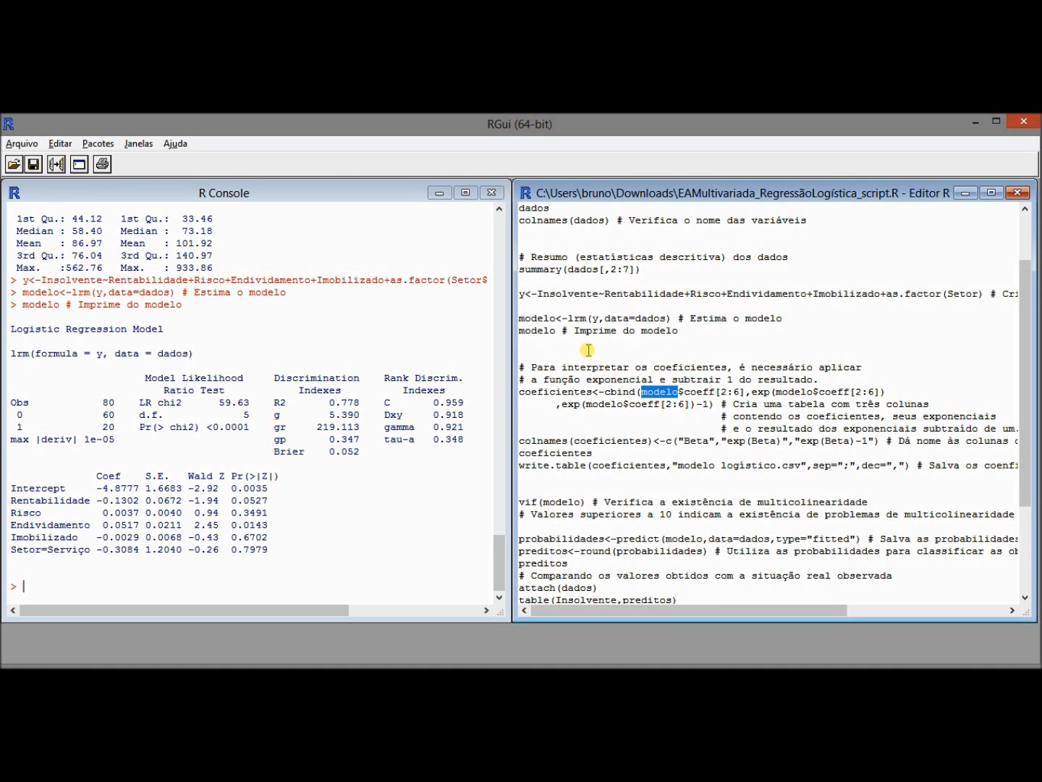
{"action": "left_click_drag", "start_coordinate": [555, 318], "coordinate": [518, 319]}
{"action": "left_click", "coordinate": [678, 393]}
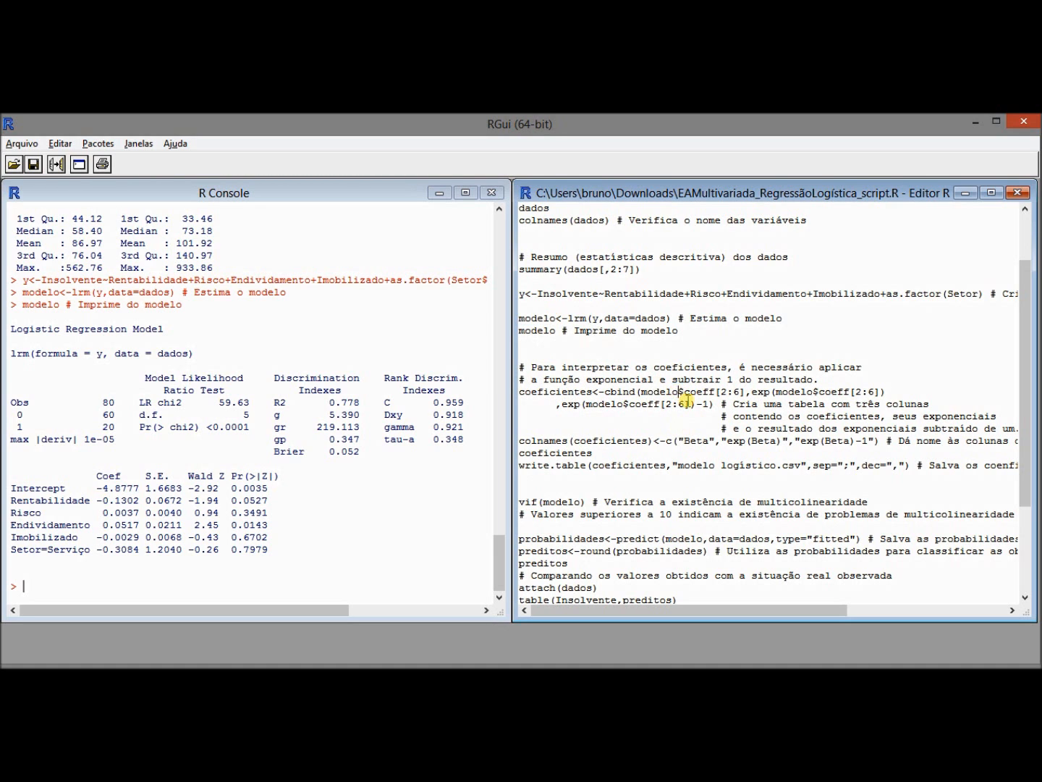
Examine the three cbind arguments: modelo$coeff[2:6], its exponential, and the exponential minus 1.
{"action": "left_click_drag", "start_coordinate": [685, 392], "coordinate": [710, 393]}
{"action": "left_click", "coordinate": [708, 402]}
{"action": "left_click_drag", "start_coordinate": [678, 393], "coordinate": [715, 393]}
{"action": "left_click_drag", "start_coordinate": [673, 392], "coordinate": [642, 392]}
{"action": "left_click", "coordinate": [650, 427]}
{"action": "left_click_drag", "start_coordinate": [777, 391], "coordinate": [856, 392]}
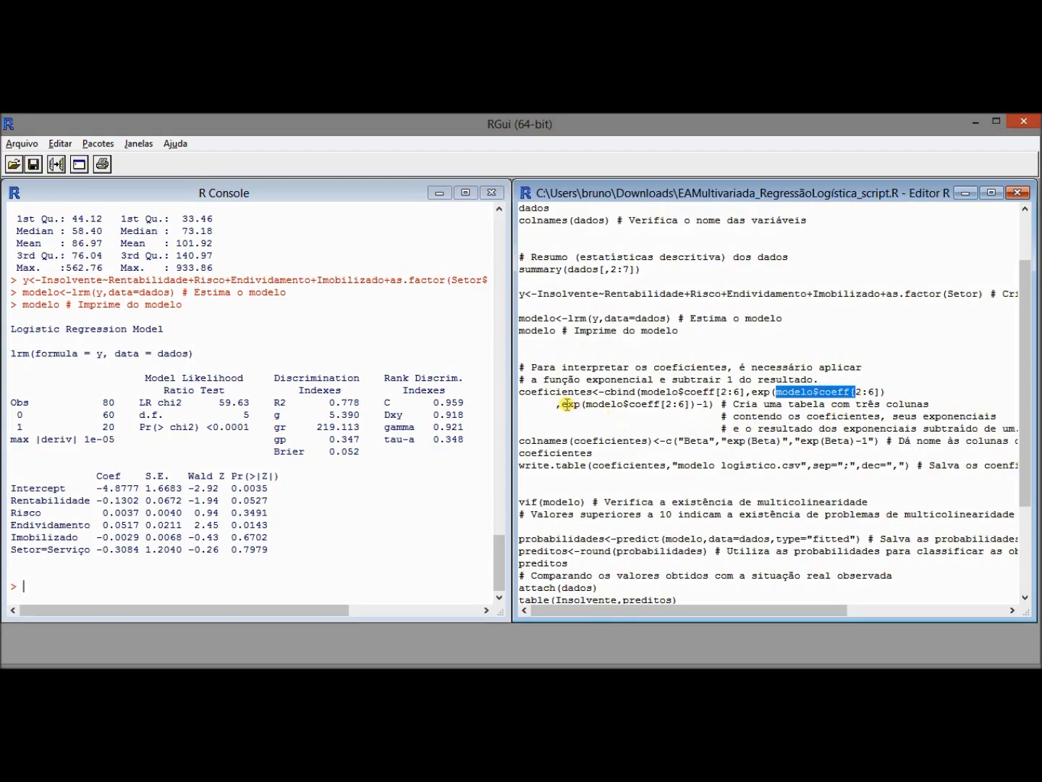
{"action": "left_click_drag", "start_coordinate": [562, 404], "coordinate": [693, 411]}
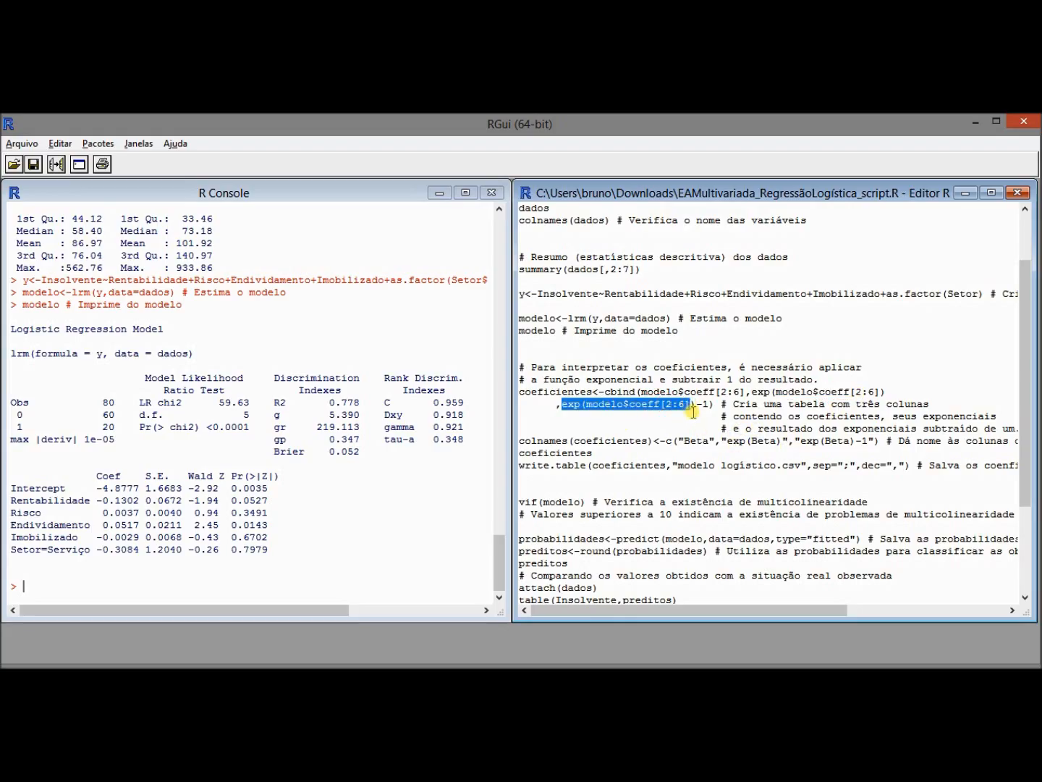
{"action": "left_click", "coordinate": [737, 395]}
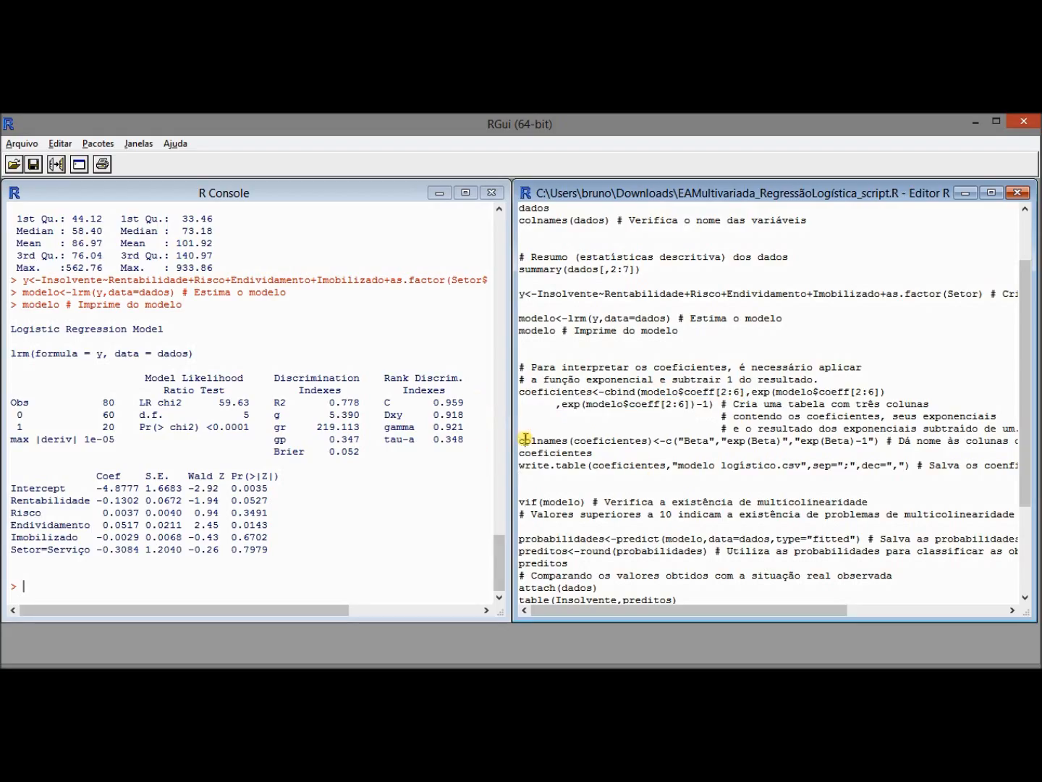
Run the script lines that create and print the coeficientes table with columns named Beta, exp(Beta) and exp(Beta)-1.
{"action": "left_click_drag", "start_coordinate": [537, 440], "coordinate": [787, 435]}
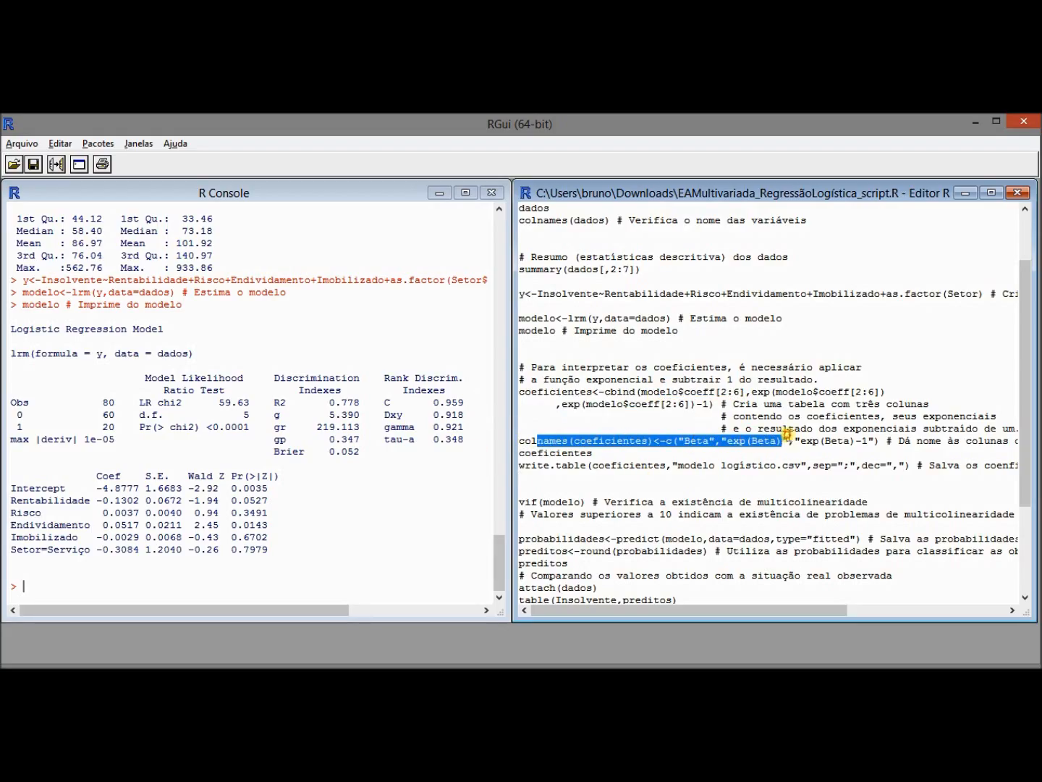
{"action": "left_click", "coordinate": [526, 391]}
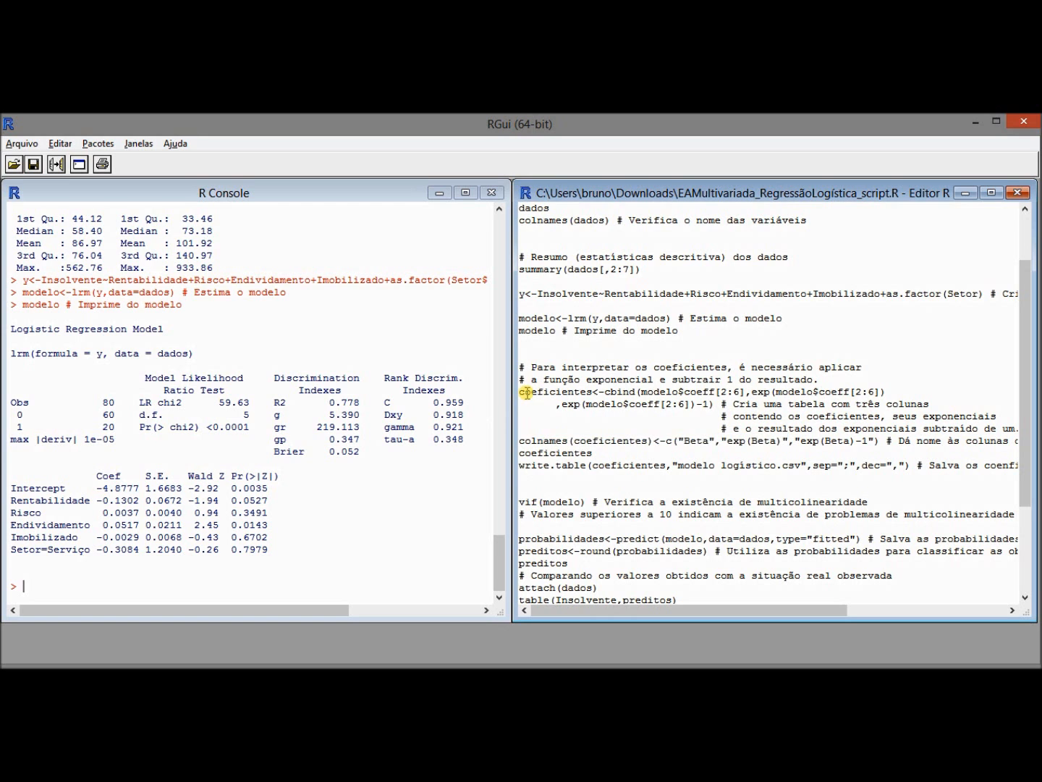
{"action": "key", "text": "ctrl+r"}
{"action": "key", "text": "ctrl+r"}
{"action": "key", "text": "ctrl+r"}
{"action": "key", "text": "ctrl+r"}
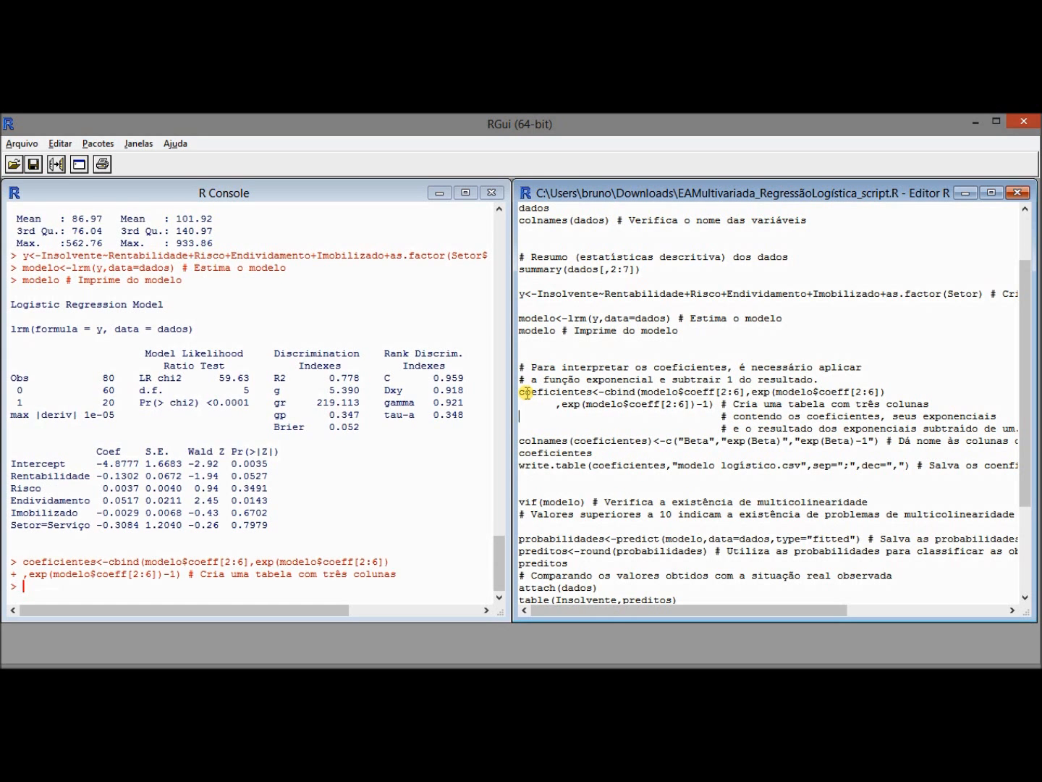
{"action": "key", "text": "ctrl+r"}
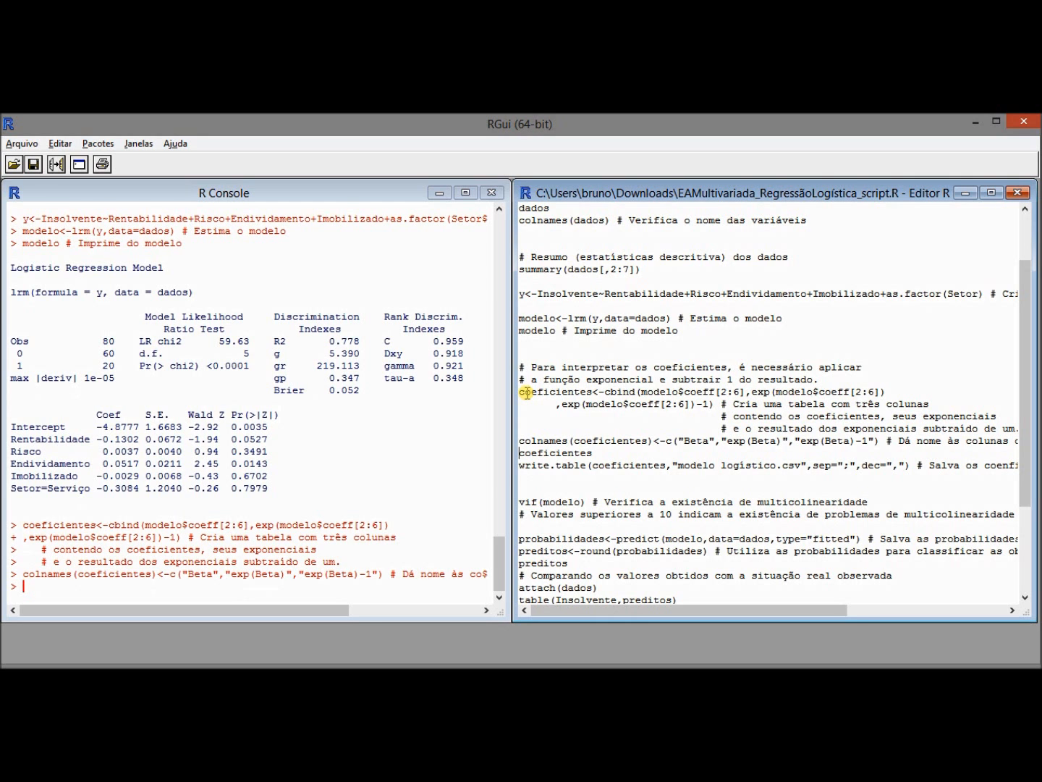
{"action": "key", "text": "ctrl+r"}
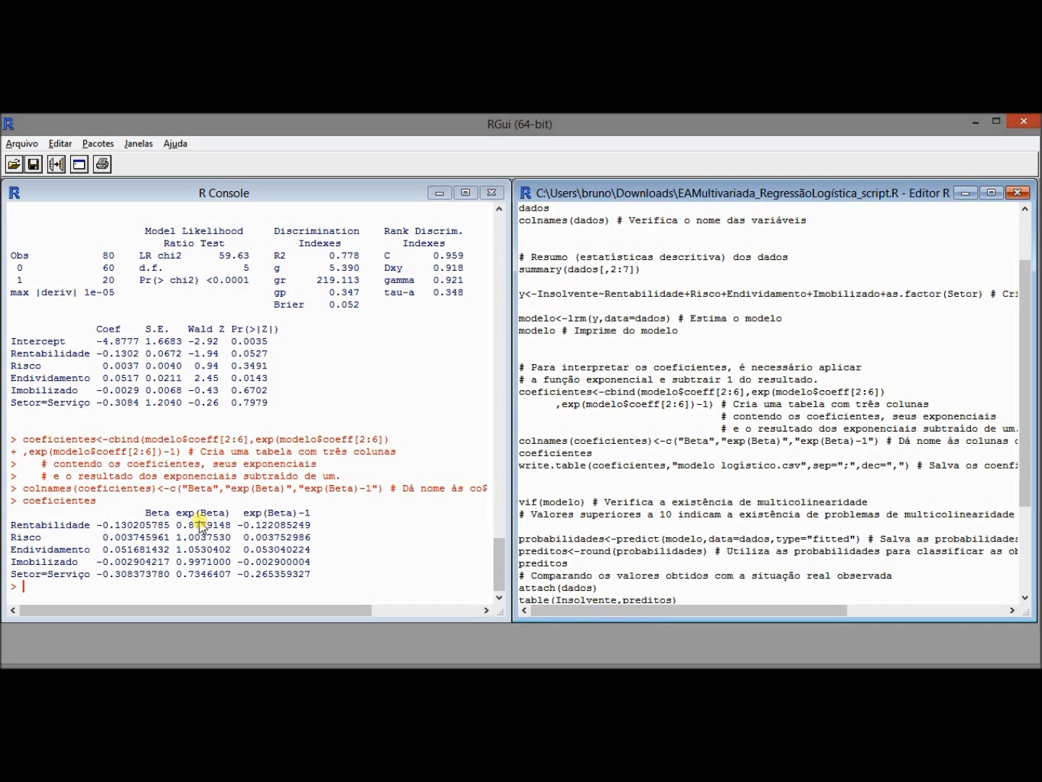
Examine the exp(Beta)-1 column of the coeficientes table, focusing on the Rentabilidade row's effect on insolvency.
{"action": "left_click_drag", "start_coordinate": [144, 516], "coordinate": [317, 579]}
{"action": "left_click_drag", "start_coordinate": [244, 512], "coordinate": [306, 513]}
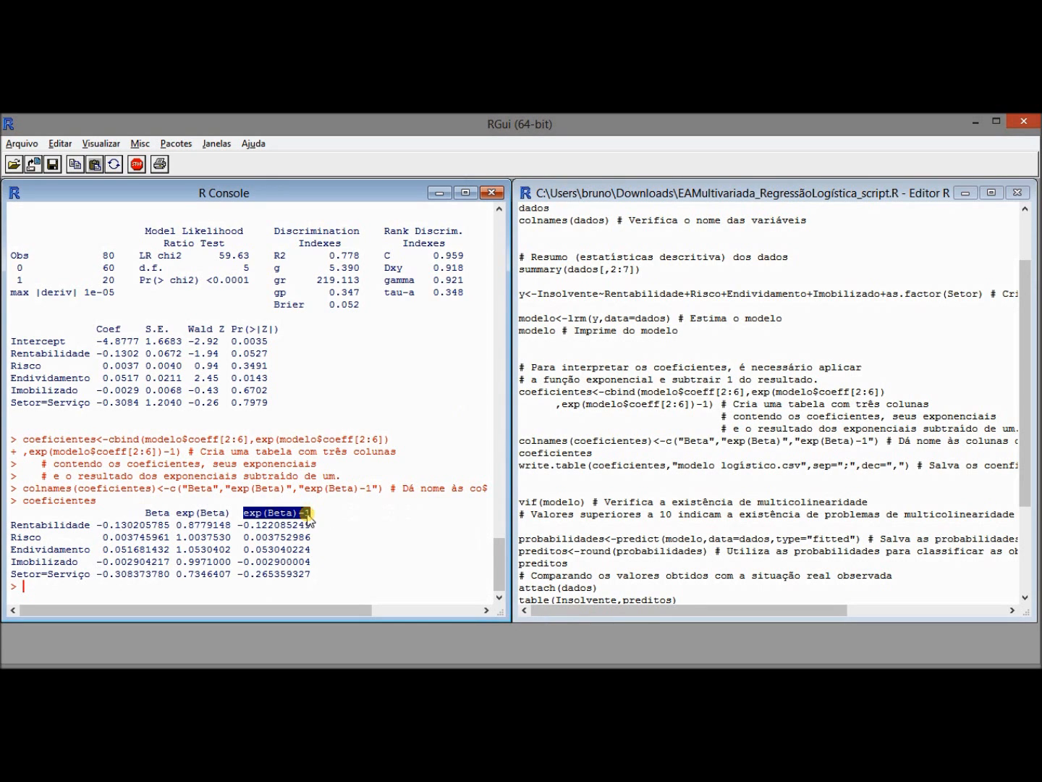
{"action": "left_click", "coordinate": [306, 529]}
{"action": "left_click_drag", "start_coordinate": [297, 517], "coordinate": [296, 538]}
{"action": "left_click", "coordinate": [306, 551]}
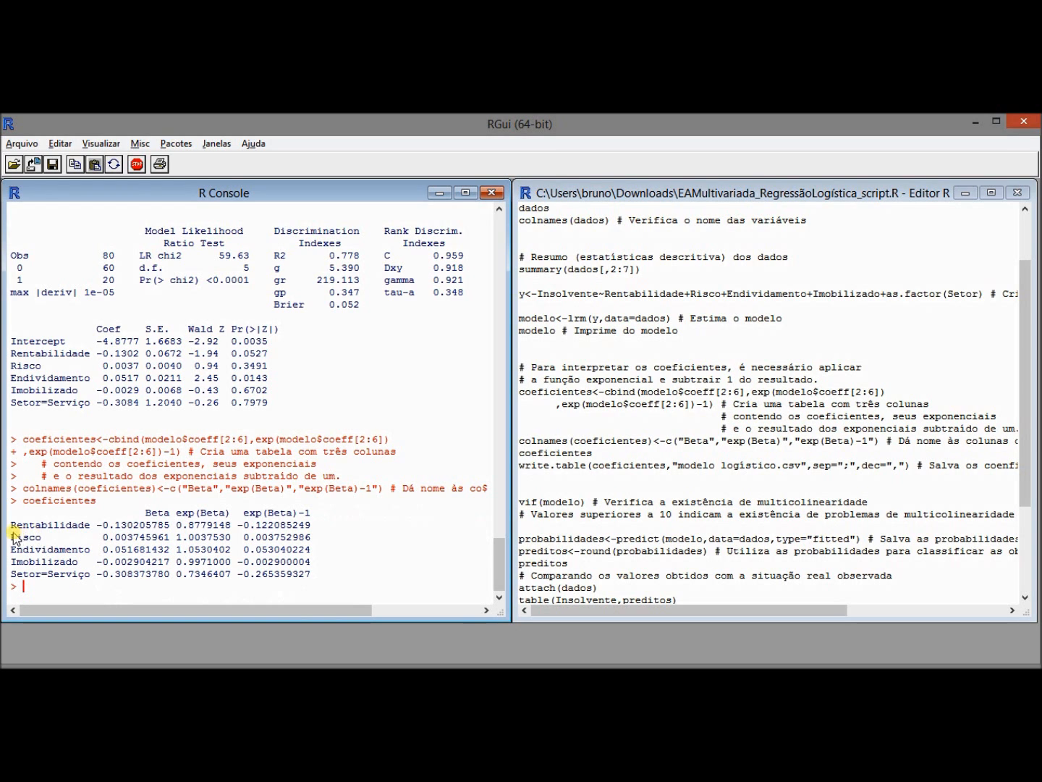
{"action": "left_click_drag", "start_coordinate": [11, 532], "coordinate": [81, 530]}
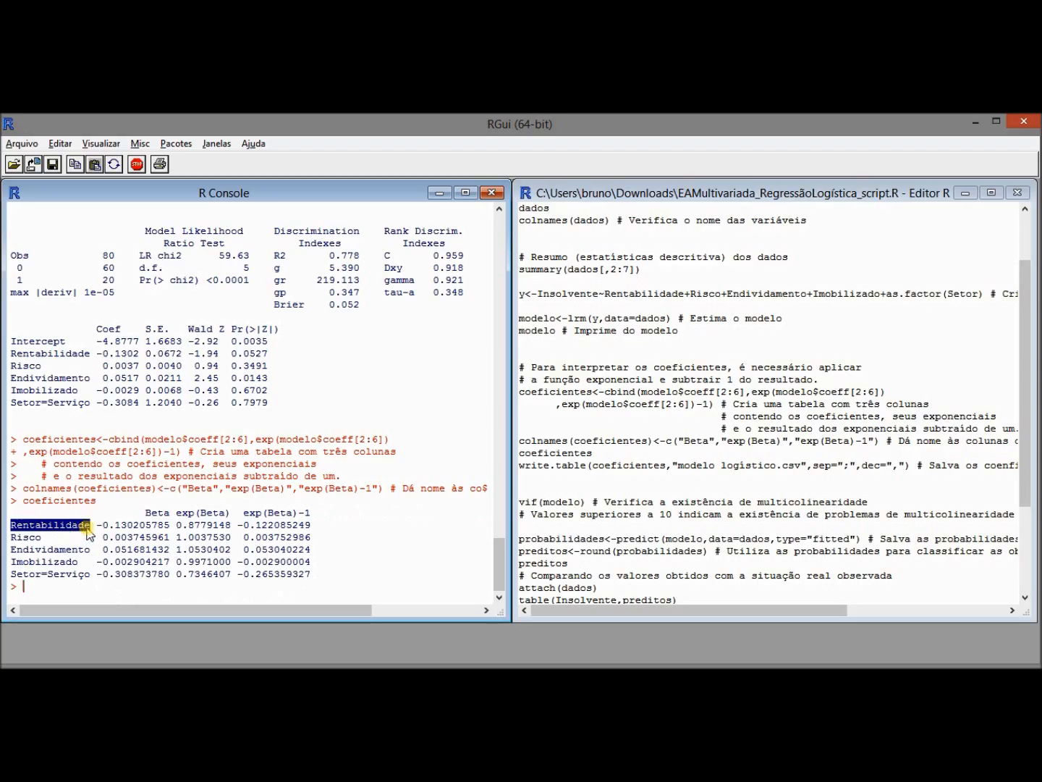
{"action": "left_click", "coordinate": [253, 534]}
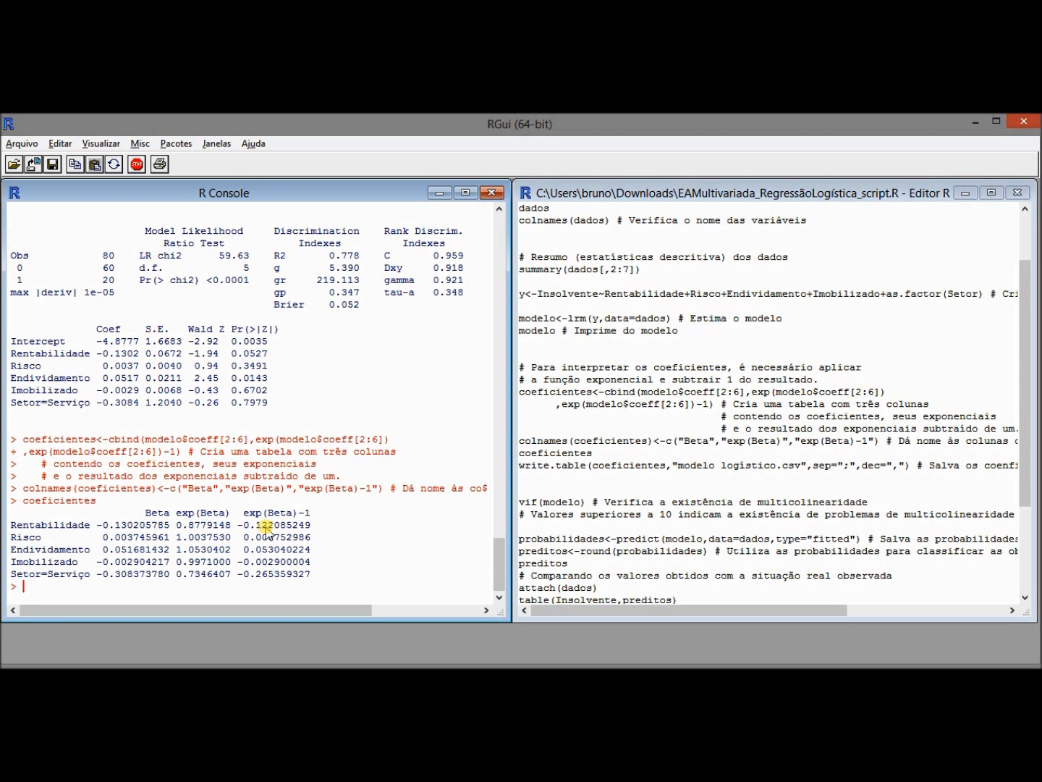
{"action": "left_click_drag", "start_coordinate": [237, 525], "coordinate": [309, 534]}
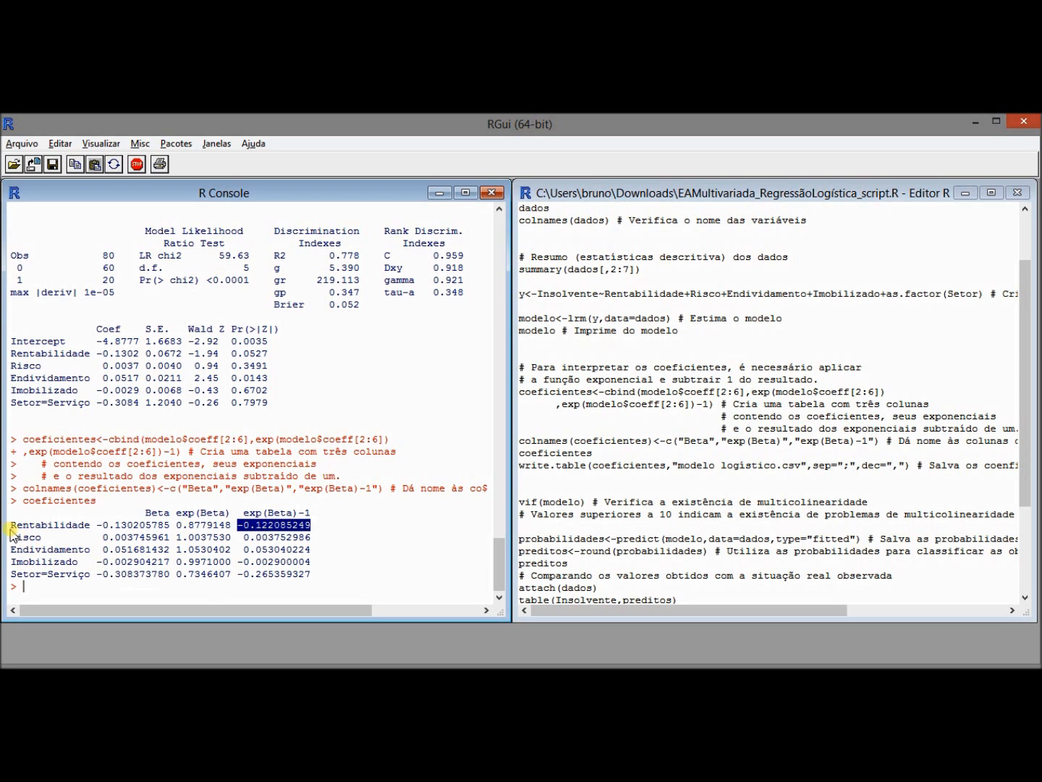
{"action": "left_click_drag", "start_coordinate": [11, 528], "coordinate": [88, 534]}
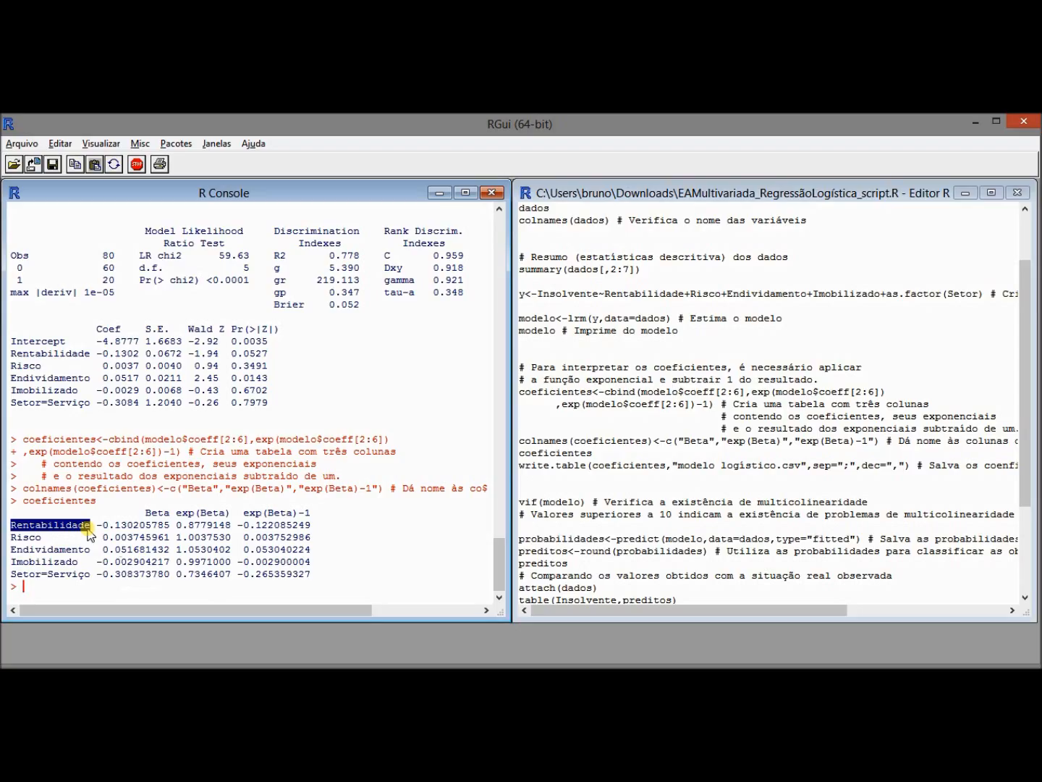
{"action": "left_click", "coordinate": [261, 527]}
{"action": "mouse_move", "coordinate": [261, 526]}
{"action": "left_mouse_down"}
{"action": "mouse_move", "coordinate": [252, 530]}
{"action": "mouse_move", "coordinate": [301, 526]}
{"action": "mouse_move", "coordinate": [251, 528]}
{"action": "left_mouse_up"}
Compare the Endividamento and Rentabilidade rows of the coeficientes table, reading their exp(Beta)-1 values.
{"action": "left_click", "coordinate": [26, 553]}
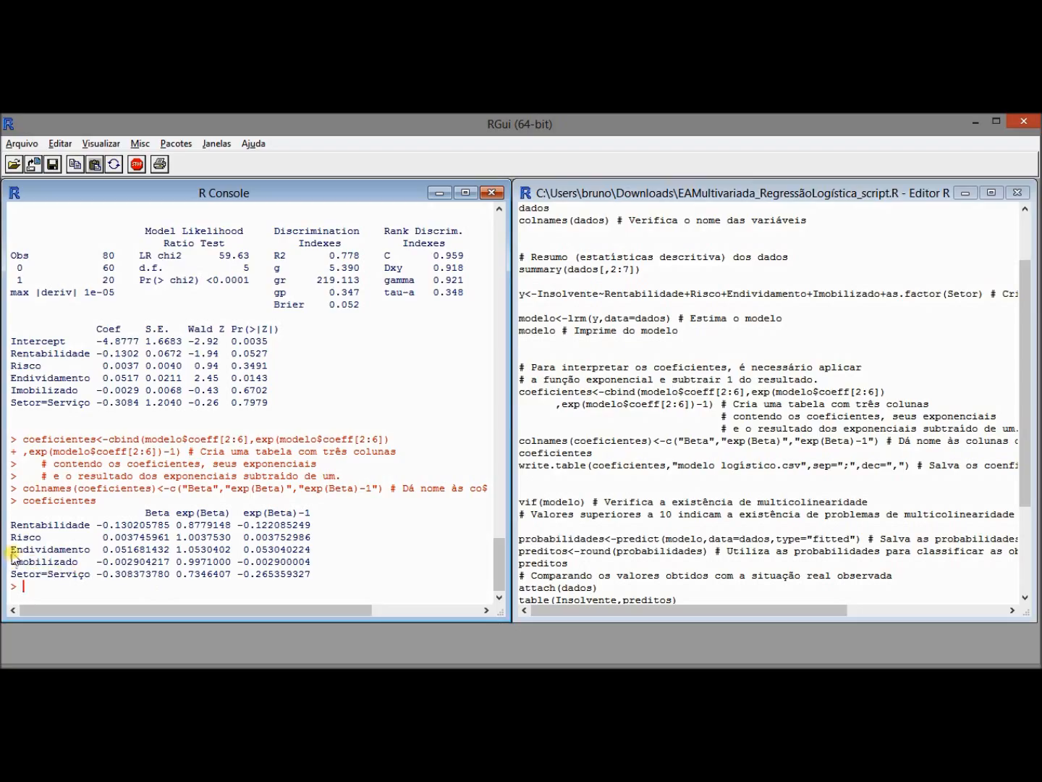
{"action": "left_click", "coordinate": [12, 552]}
{"action": "left_click", "coordinate": [43, 562]}
{"action": "left_click_drag", "start_coordinate": [12, 552], "coordinate": [91, 556]}
{"action": "left_click_drag", "start_coordinate": [257, 553], "coordinate": [275, 555]}
{"action": "left_click", "coordinate": [41, 533]}
{"action": "left_click_drag", "start_coordinate": [58, 552], "coordinate": [203, 529]}
{"action": "left_click", "coordinate": [210, 577]}
{"action": "left_click_drag", "start_coordinate": [37, 529], "coordinate": [289, 523]}
{"action": "left_click", "coordinate": [134, 569]}
{"action": "left_click_drag", "start_coordinate": [77, 524], "coordinate": [96, 525]}
{"action": "left_click_drag", "start_coordinate": [244, 525], "coordinate": [272, 526]}
{"action": "left_click", "coordinate": [288, 525]}
Examine the write.table line that saves coeficientes as "modelo logístico.csv", including its sep and dec arguments and comment.
{"action": "left_click", "coordinate": [528, 452]}
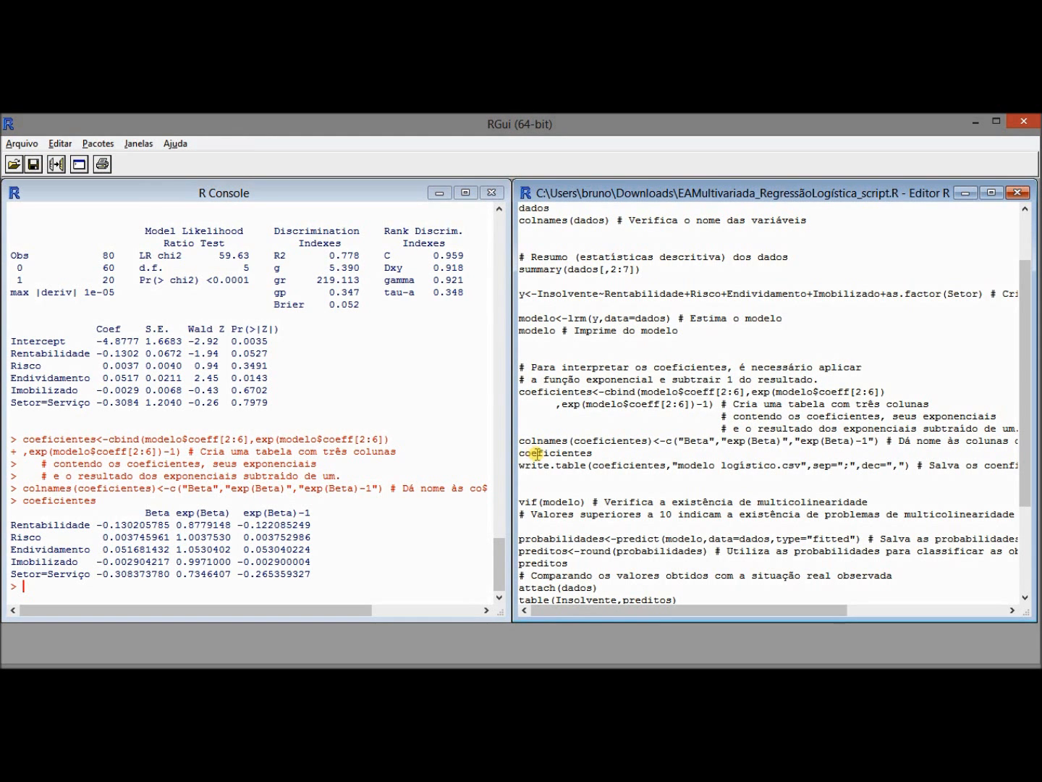
{"action": "left_click", "coordinate": [562, 480]}
{"action": "mouse_move", "coordinate": [522, 464]}
{"action": "left_mouse_down"}
{"action": "mouse_move", "coordinate": [634, 467]}
{"action": "mouse_move", "coordinate": [535, 454]}
{"action": "left_mouse_up"}
{"action": "left_click", "coordinate": [627, 488]}
{"action": "left_click", "coordinate": [659, 485]}
{"action": "left_click_drag", "start_coordinate": [673, 467], "coordinate": [809, 466]}
{"action": "left_click", "coordinate": [747, 480]}
{"action": "left_click_drag", "start_coordinate": [814, 609], "coordinate": [912, 609]}
{"action": "left_click_drag", "start_coordinate": [773, 469], "coordinate": [954, 467]}
{"action": "scroll", "coordinate": [891, 556], "scroll_direction": "left", "scroll_amount": 5}
{"action": "left_click", "coordinate": [544, 480]}
{"action": "left_click", "coordinate": [553, 467]}
Run the vif(modelo) line to check multicollinearity and highlight the resulting VIF values for all predictors.
{"action": "scroll", "coordinate": [562, 478], "scroll_direction": "down", "scroll_amount": 1}
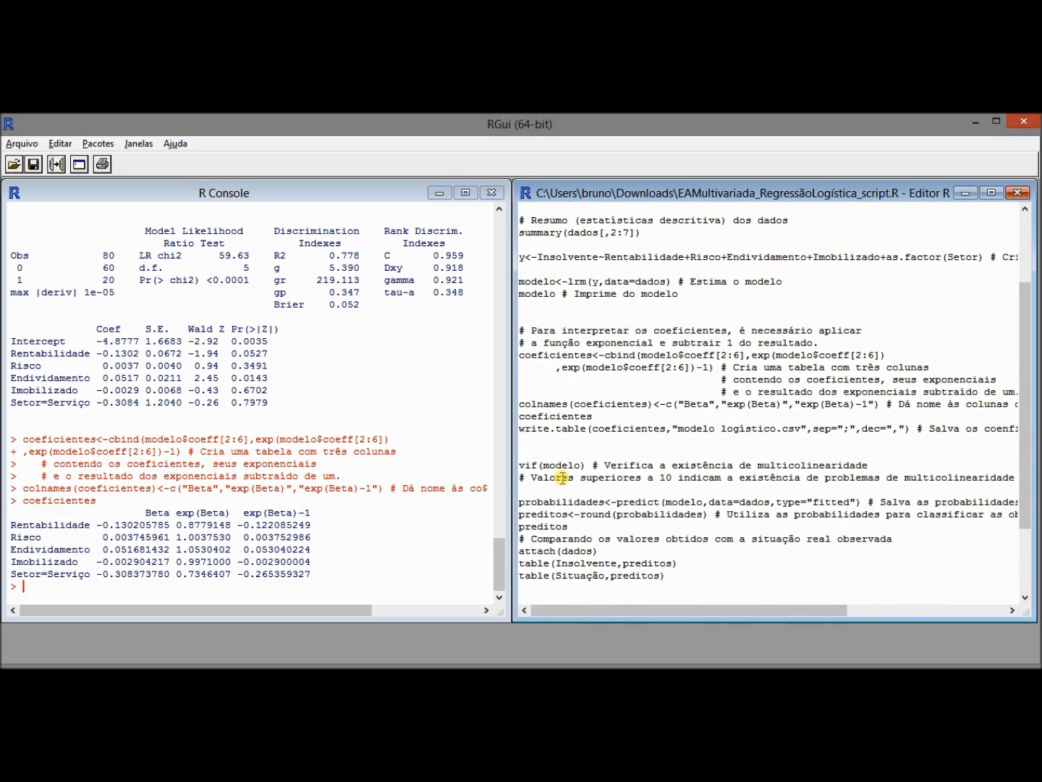
{"action": "left_click", "coordinate": [551, 448]}
{"action": "left_click", "coordinate": [543, 478]}
{"action": "left_click_drag", "start_coordinate": [544, 465], "coordinate": [563, 465]}
{"action": "left_click", "coordinate": [584, 513]}
{"action": "key", "text": "ctrl+r"}
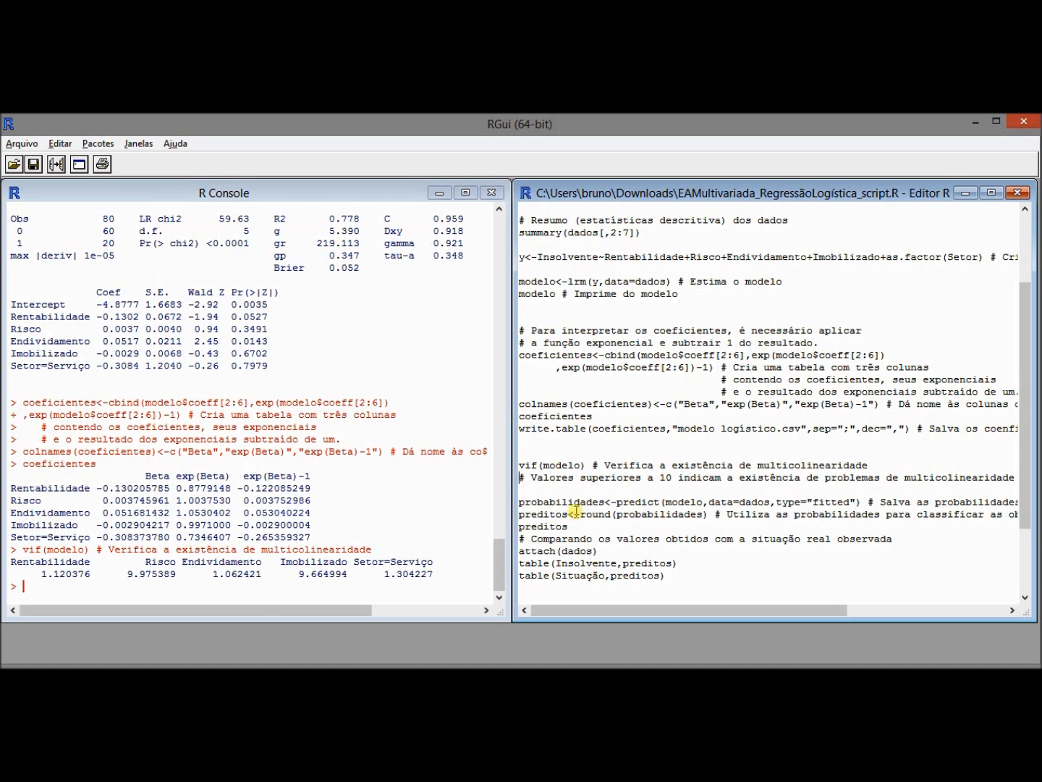
{"action": "left_click_drag", "start_coordinate": [35, 573], "coordinate": [438, 580]}
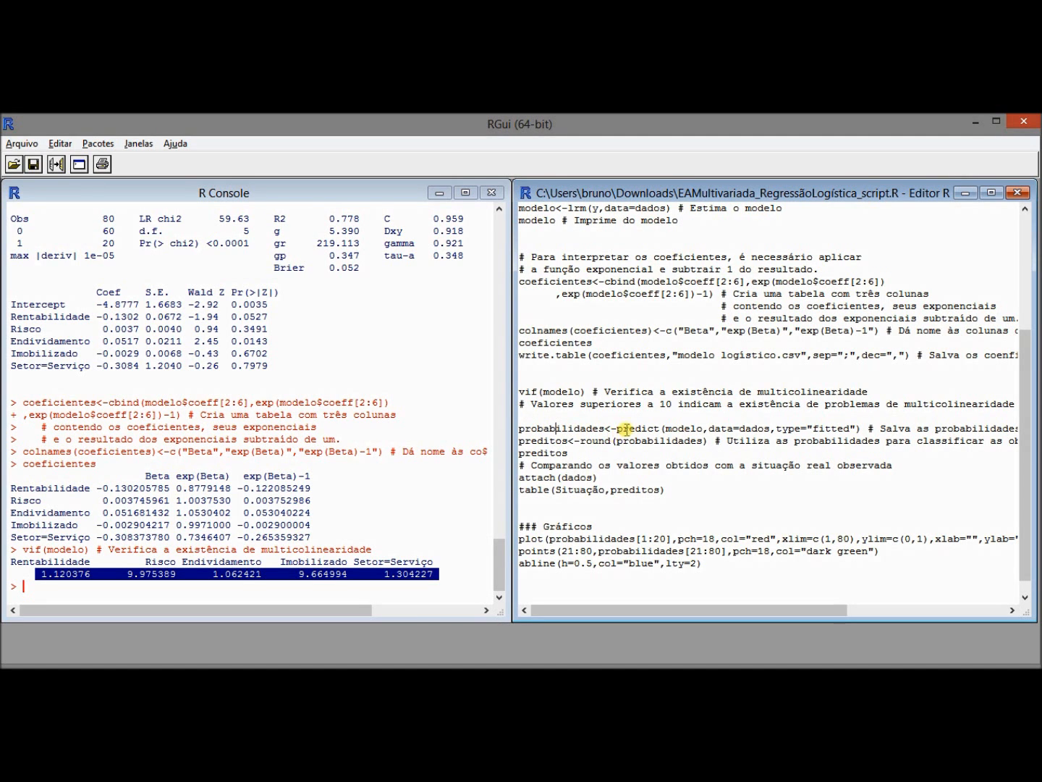
Run the predict line that stores the fitted probabilidades, plus the lines that round them into preditos and print it.
{"action": "left_click_drag", "start_coordinate": [617, 430], "coordinate": [667, 428]}
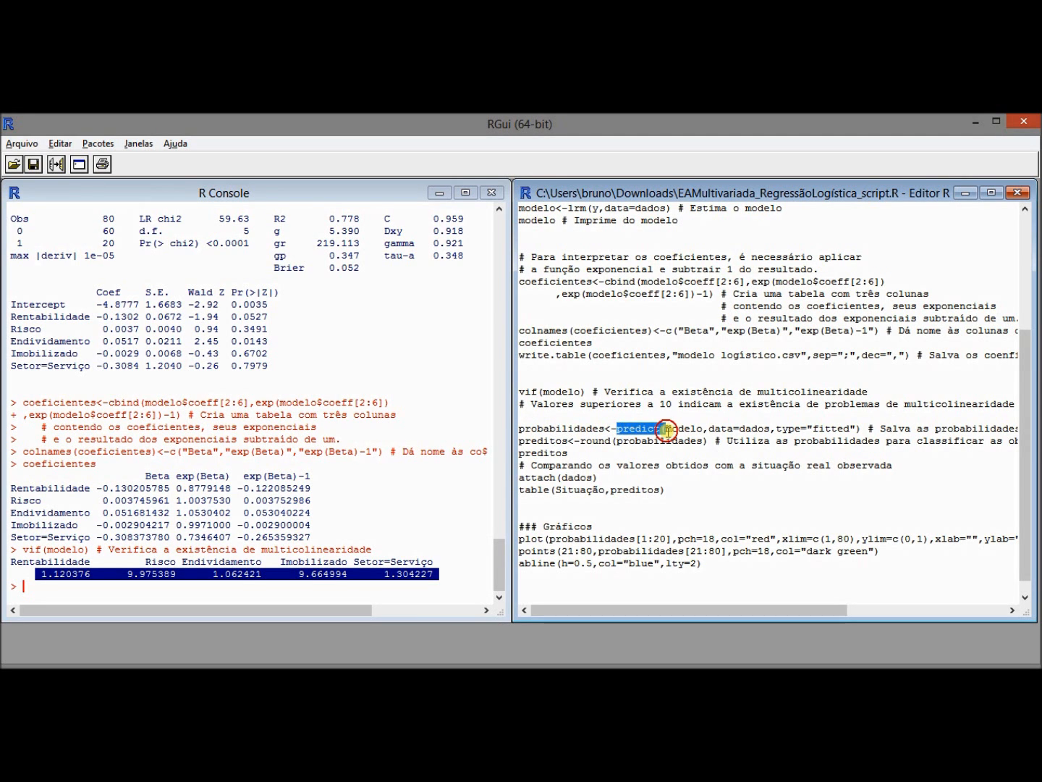
{"action": "left_click", "coordinate": [665, 464]}
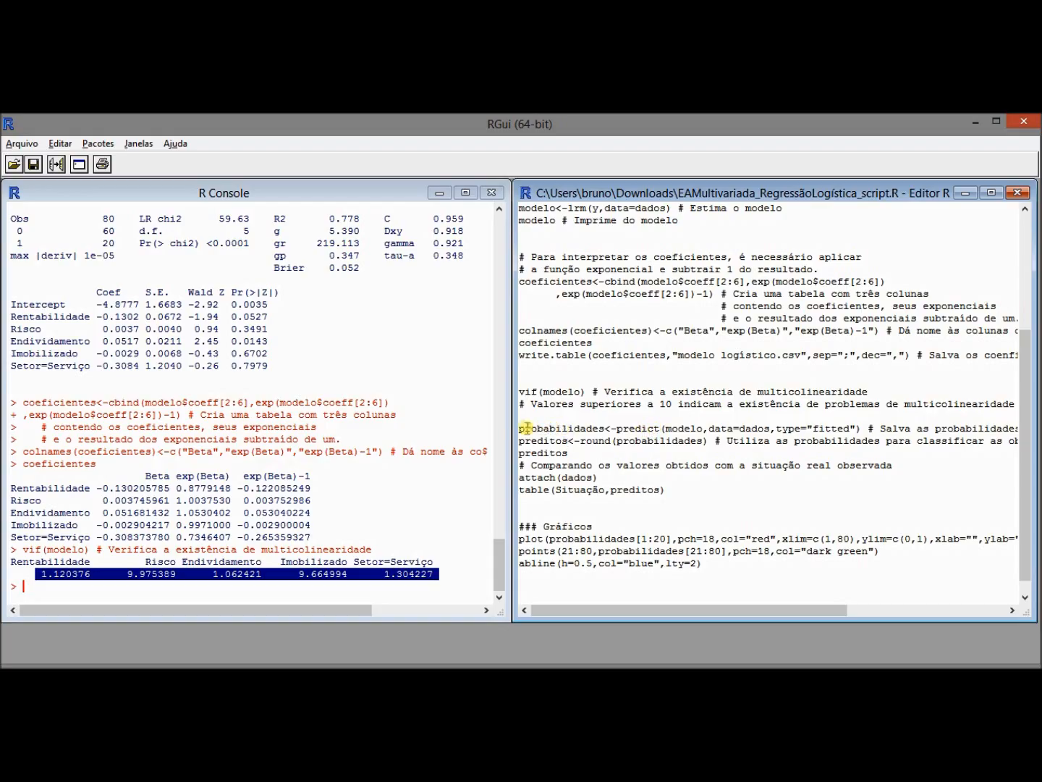
{"action": "left_click_drag", "start_coordinate": [519, 429], "coordinate": [619, 429]}
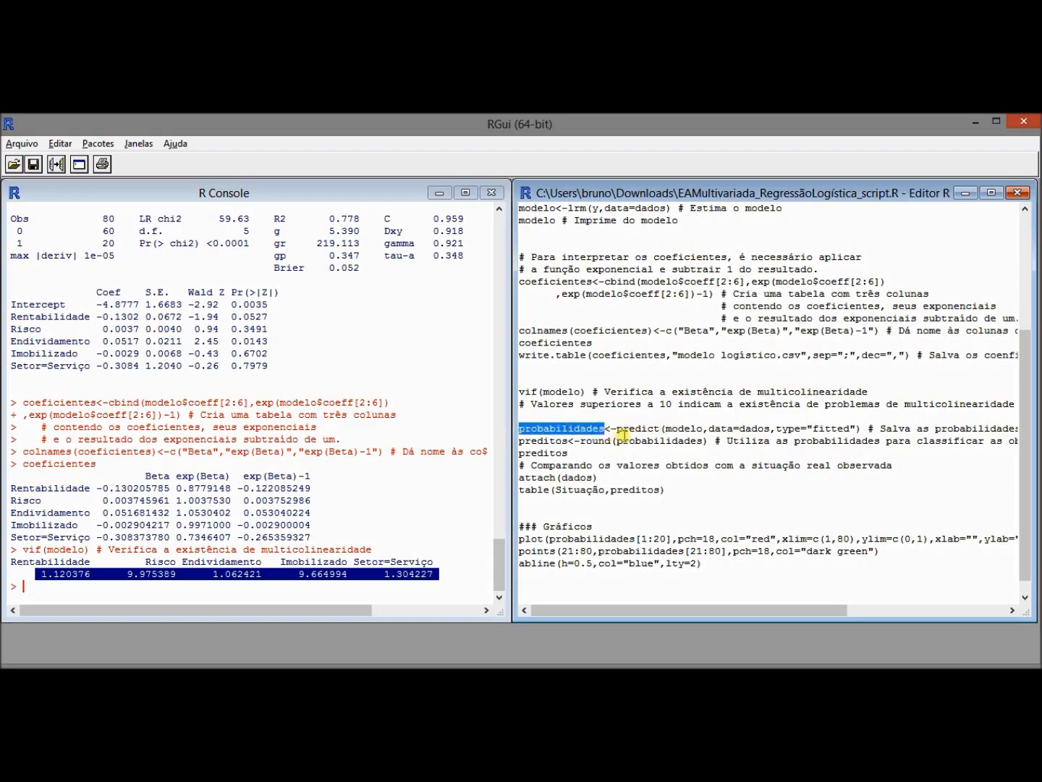
{"action": "left_click", "coordinate": [624, 428]}
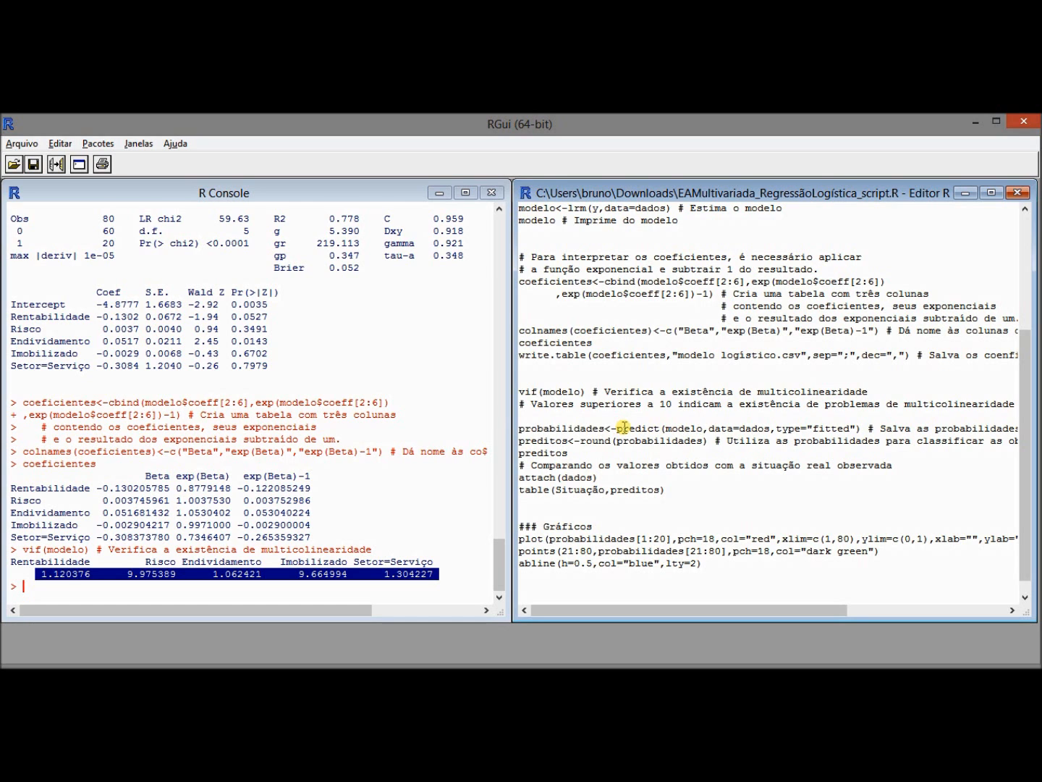
{"action": "key", "text": "ctrl+r"}
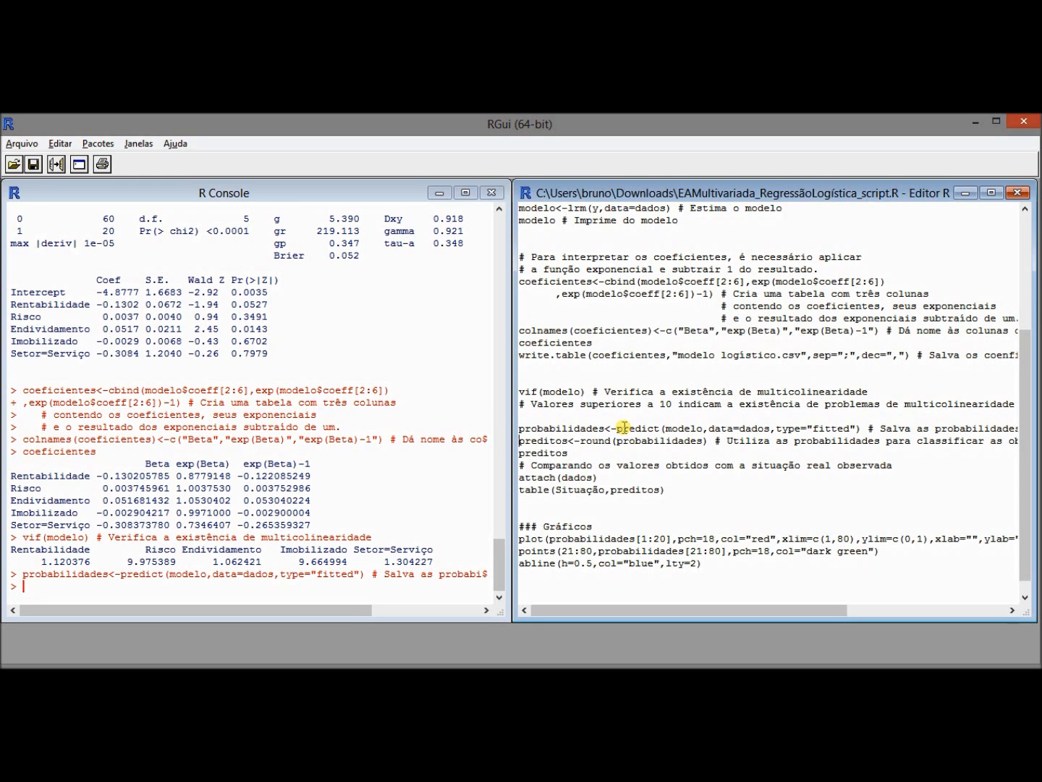
{"action": "key", "text": "ctrl+r"}
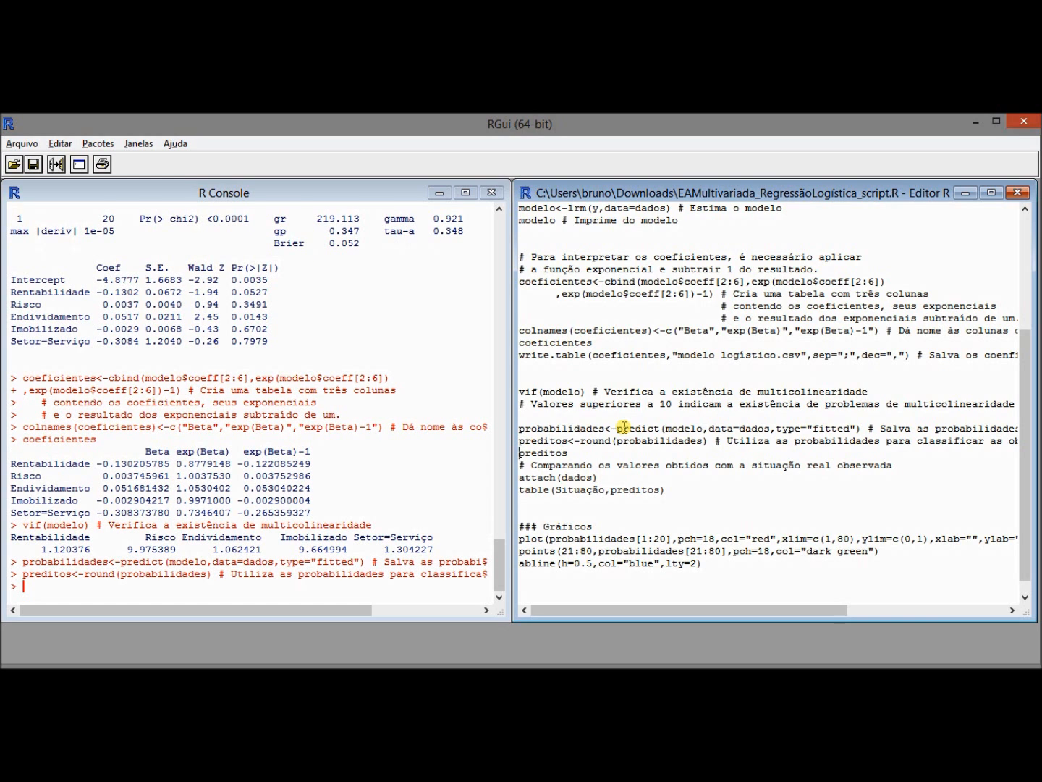
{"action": "key", "text": "ctrl+r"}
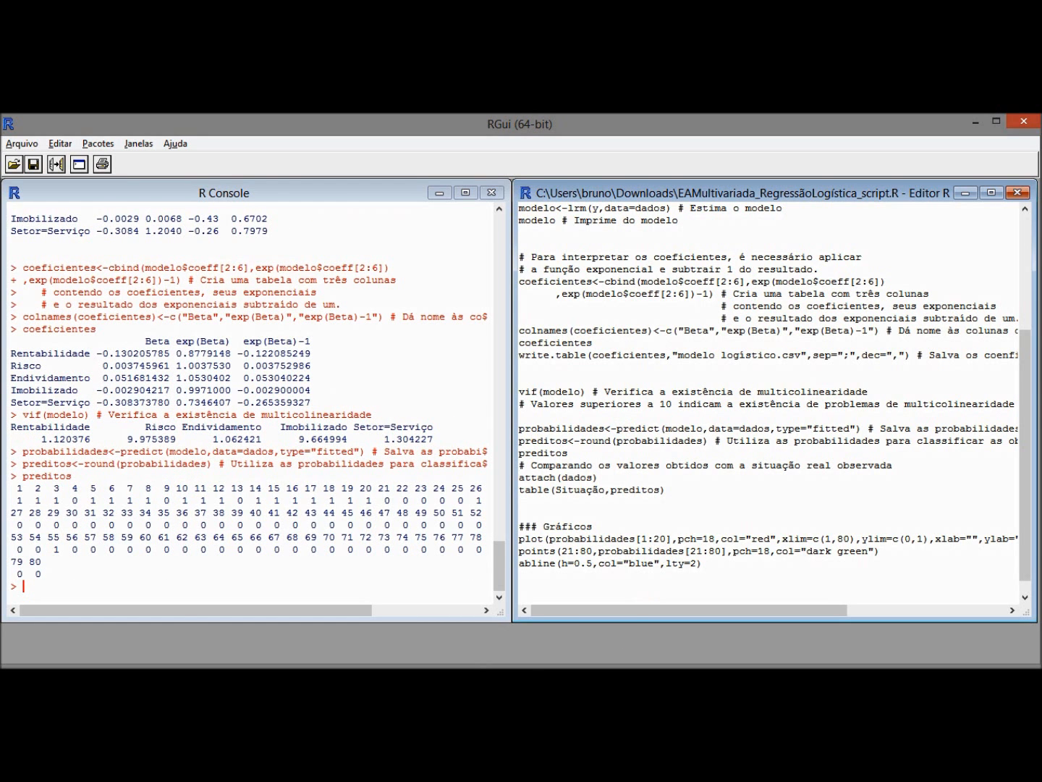
Examine the printed 0/1 classifications in preditos for companies 1 to 26 and from company 27 onward.
{"action": "left_click", "coordinate": [15, 489]}
{"action": "left_click_drag", "start_coordinate": [15, 489], "coordinate": [467, 500]}
{"action": "left_click", "coordinate": [68, 510]}
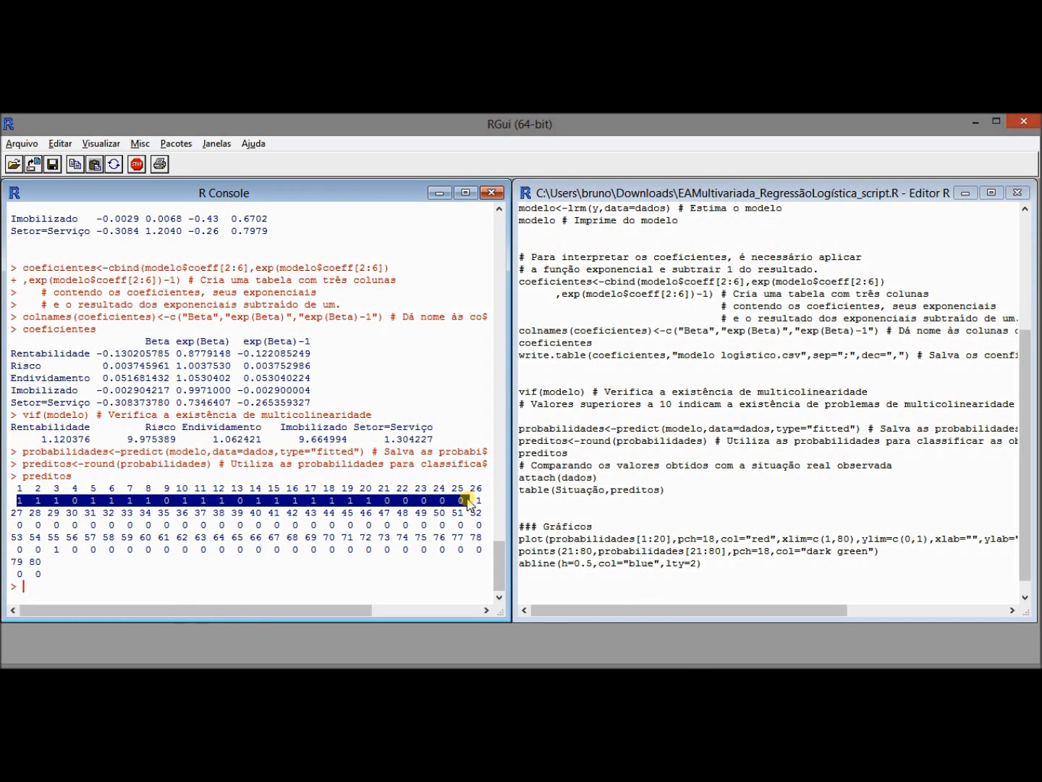
{"action": "left_click_drag", "start_coordinate": [18, 524], "coordinate": [216, 525]}
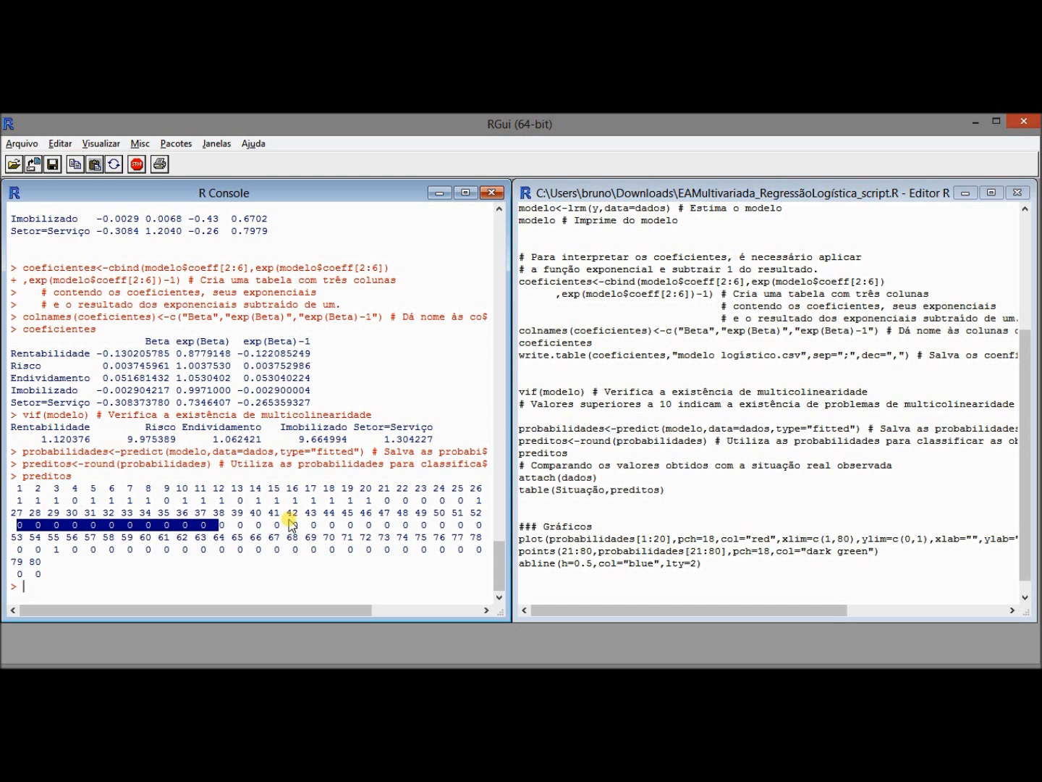
Run attach(dados) and table(Situação,preditos) to cross-tabulate the actual situation against the predicted classes.
{"action": "left_click", "coordinate": [544, 440]}
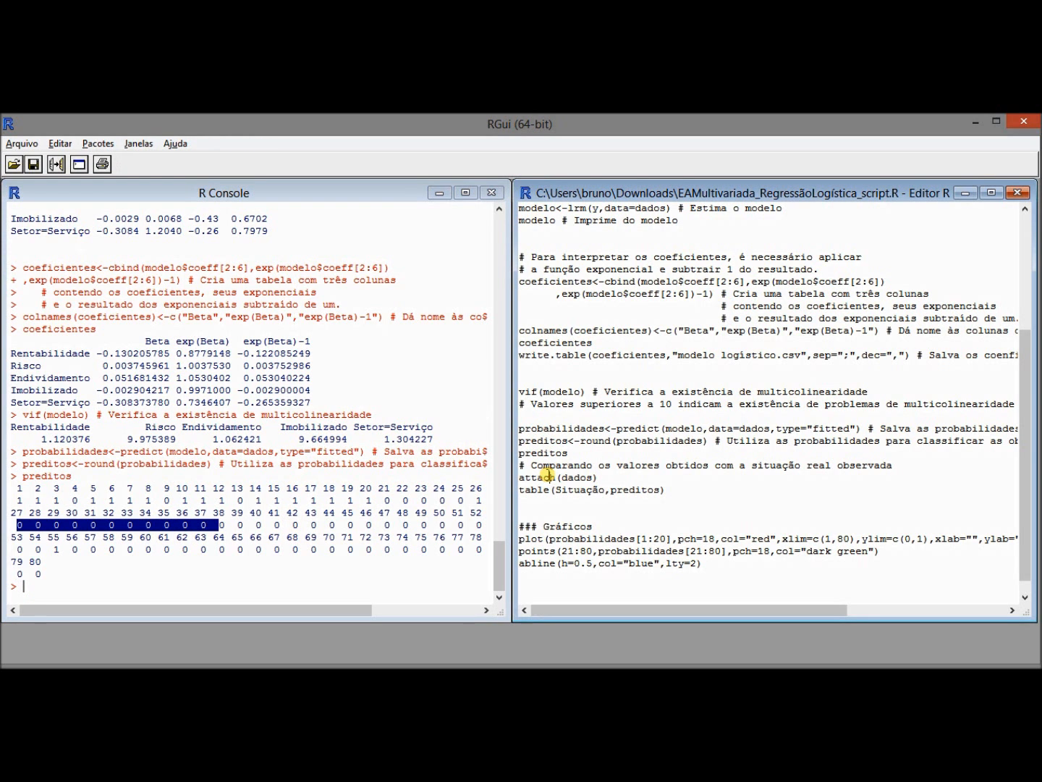
{"action": "key", "text": "ctrl+r"}
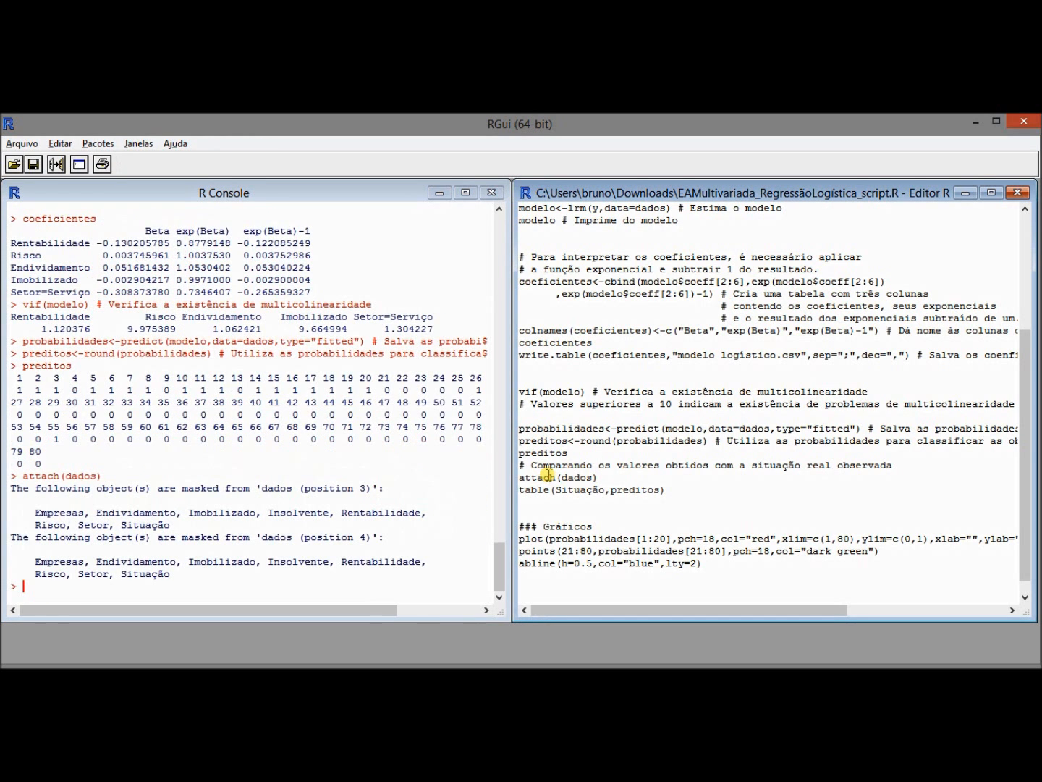
{"action": "key", "text": "ctrl+r"}
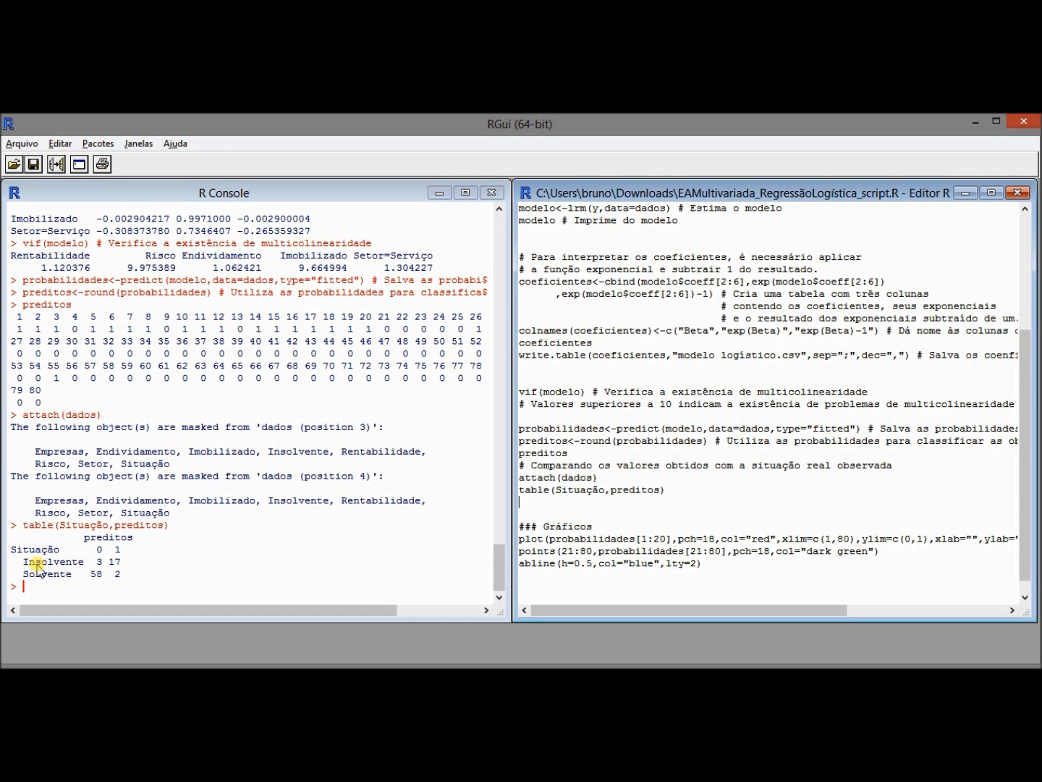
Examine the correctly and incorrectly classified counts in the Insolvente and Solvente rows of the classification table.
{"action": "double_click", "coordinate": [115, 561]}
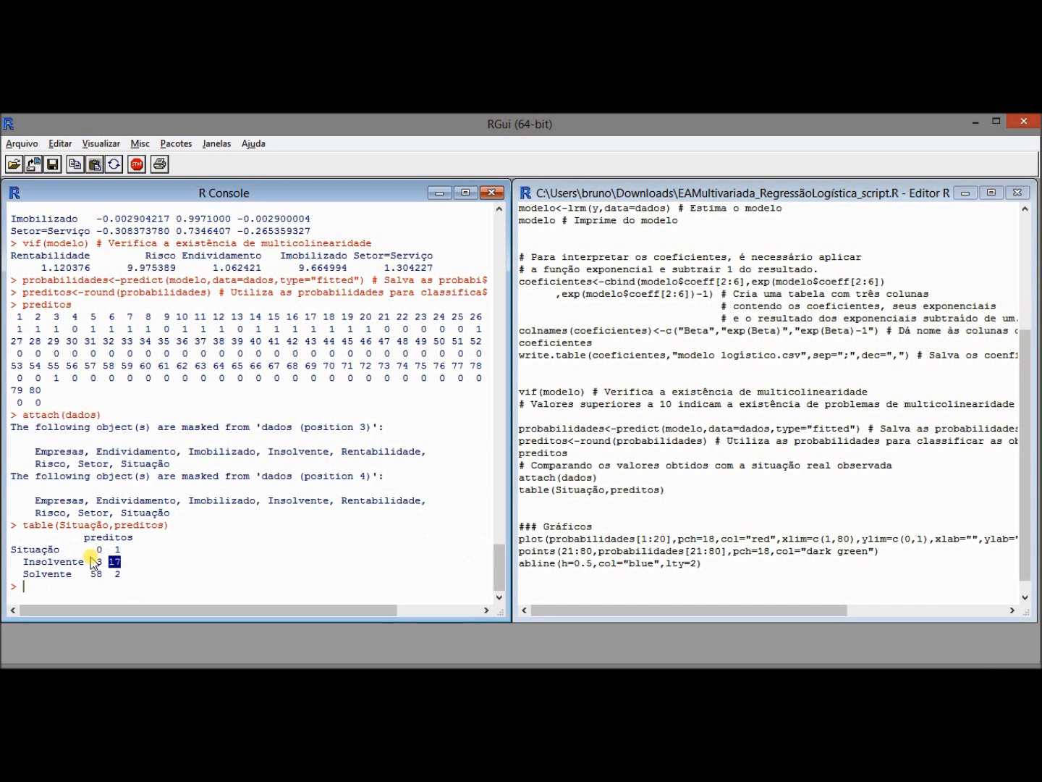
{"action": "double_click", "coordinate": [97, 561]}
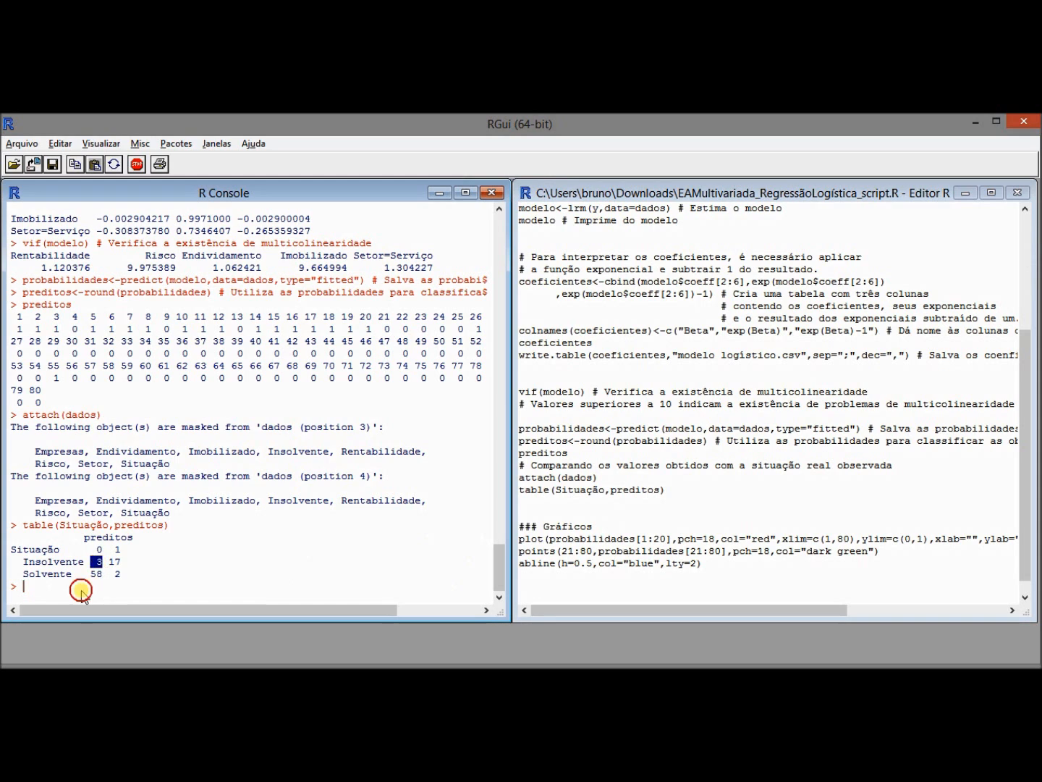
{"action": "left_click_drag", "start_coordinate": [25, 576], "coordinate": [54, 576]}
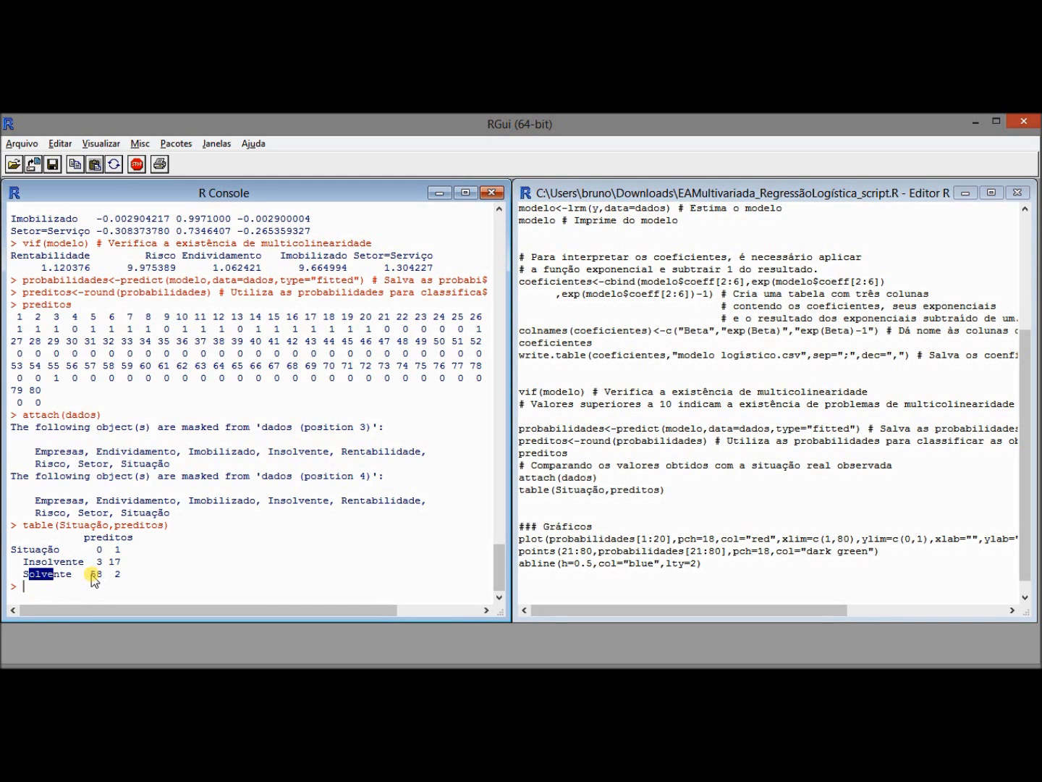
{"action": "left_click", "coordinate": [93, 579]}
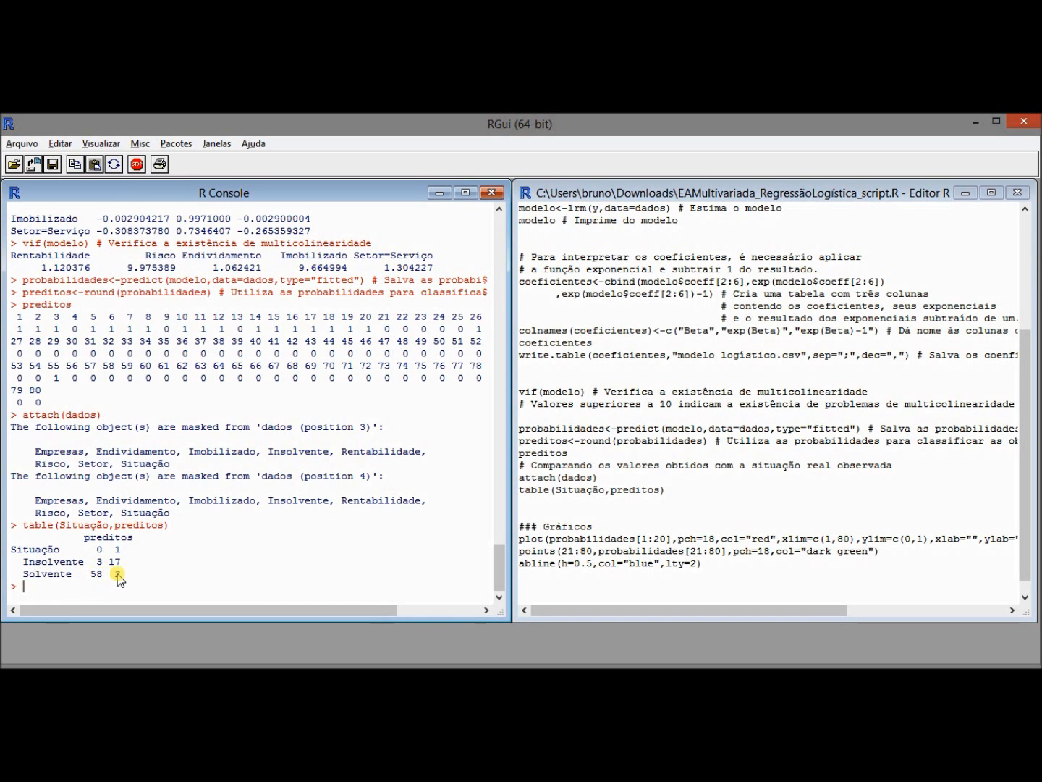
{"action": "double_click", "coordinate": [119, 574]}
{"action": "left_click", "coordinate": [138, 584]}
Run the plot, points and abline(h=0.5) lines to chart the predicted probabilities, and widen the graphics window to meet the console.
{"action": "left_click", "coordinate": [532, 538]}
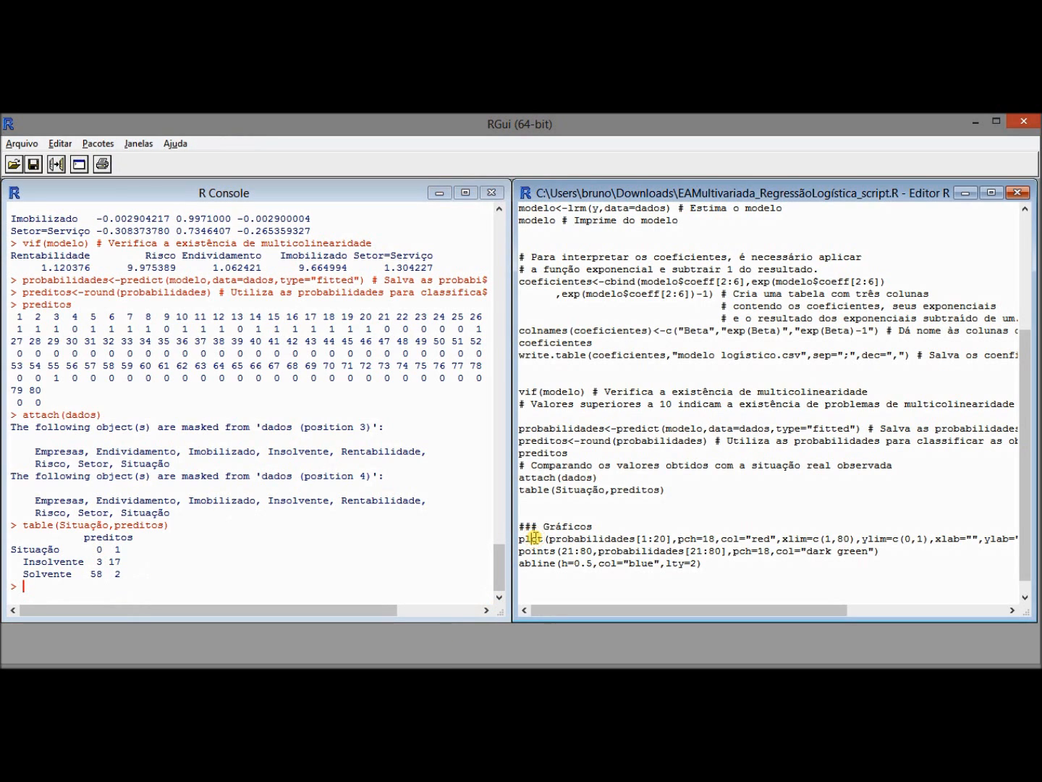
{"action": "key", "text": "ctrl+r"}
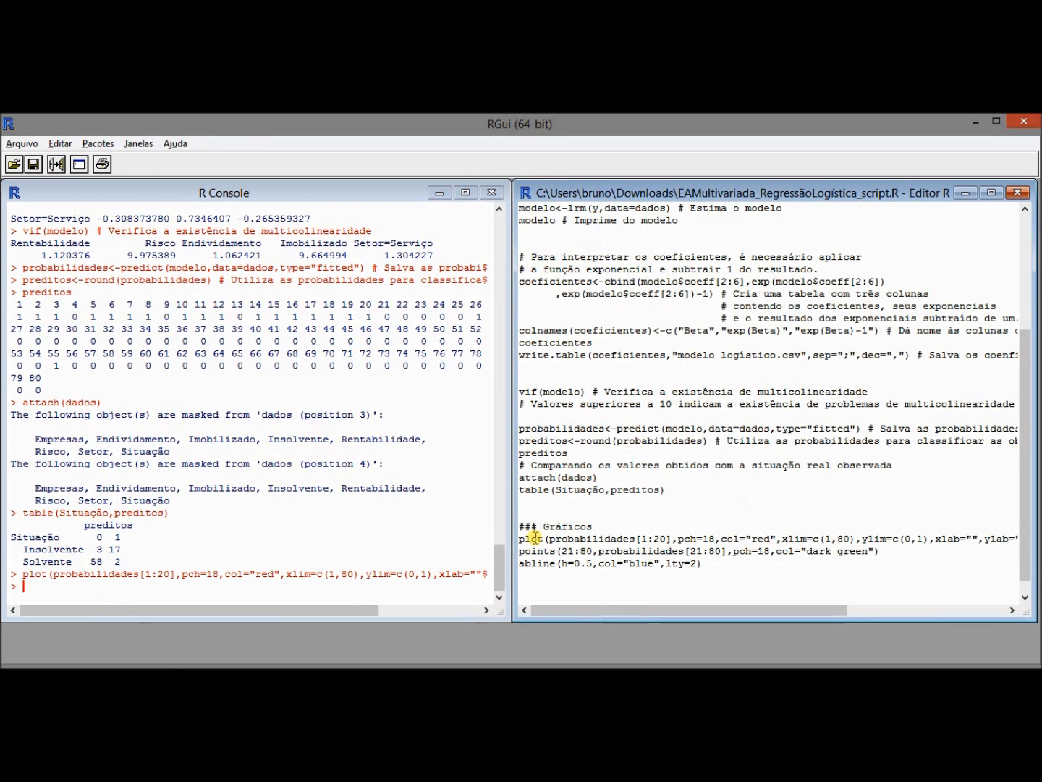
{"action": "key", "text": "ctrl+r"}
{"action": "key", "text": "ctrl+r"}
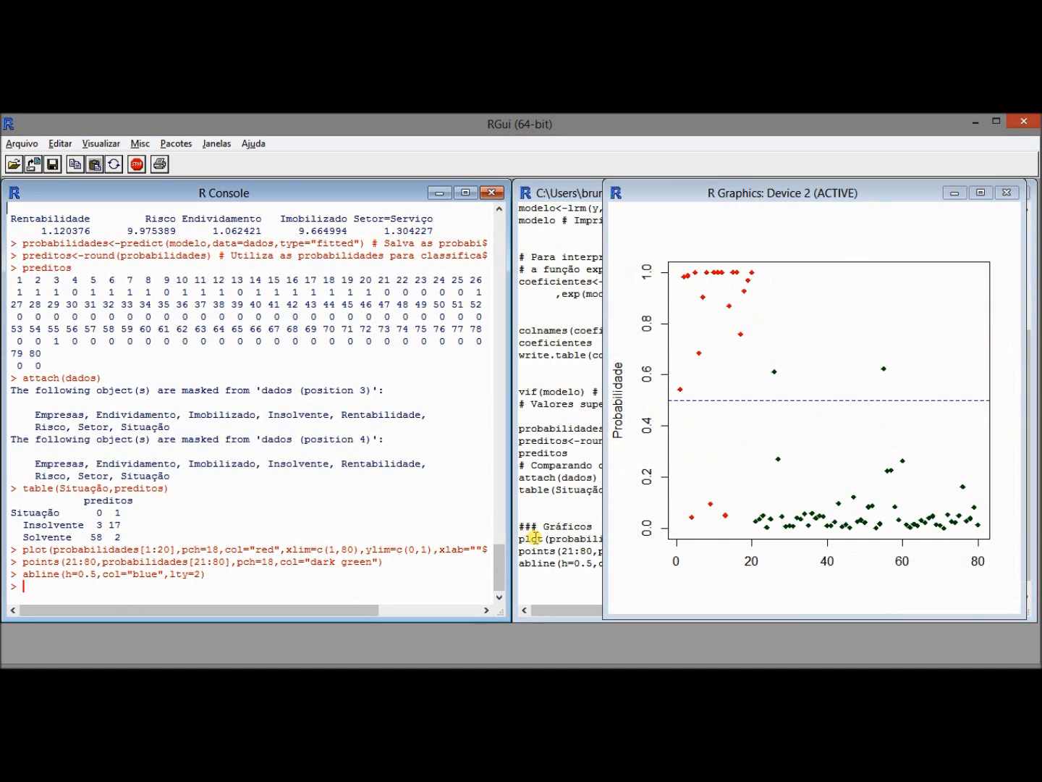
{"action": "left_click_drag", "start_coordinate": [604, 224], "coordinate": [515, 228]}
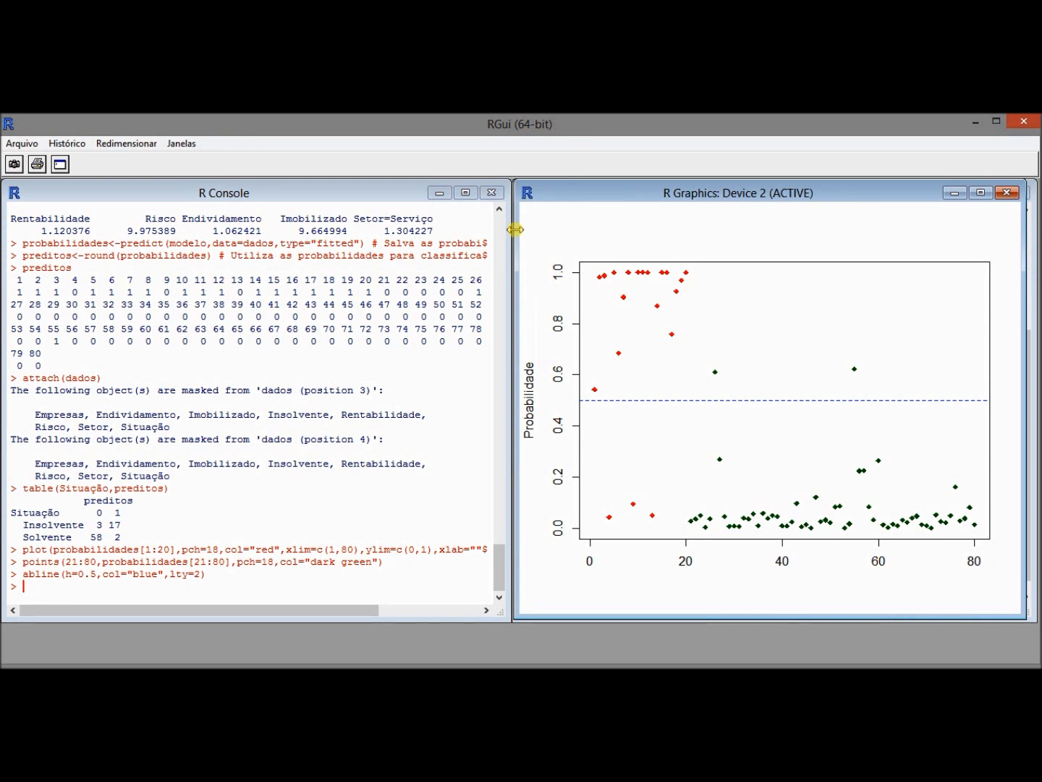